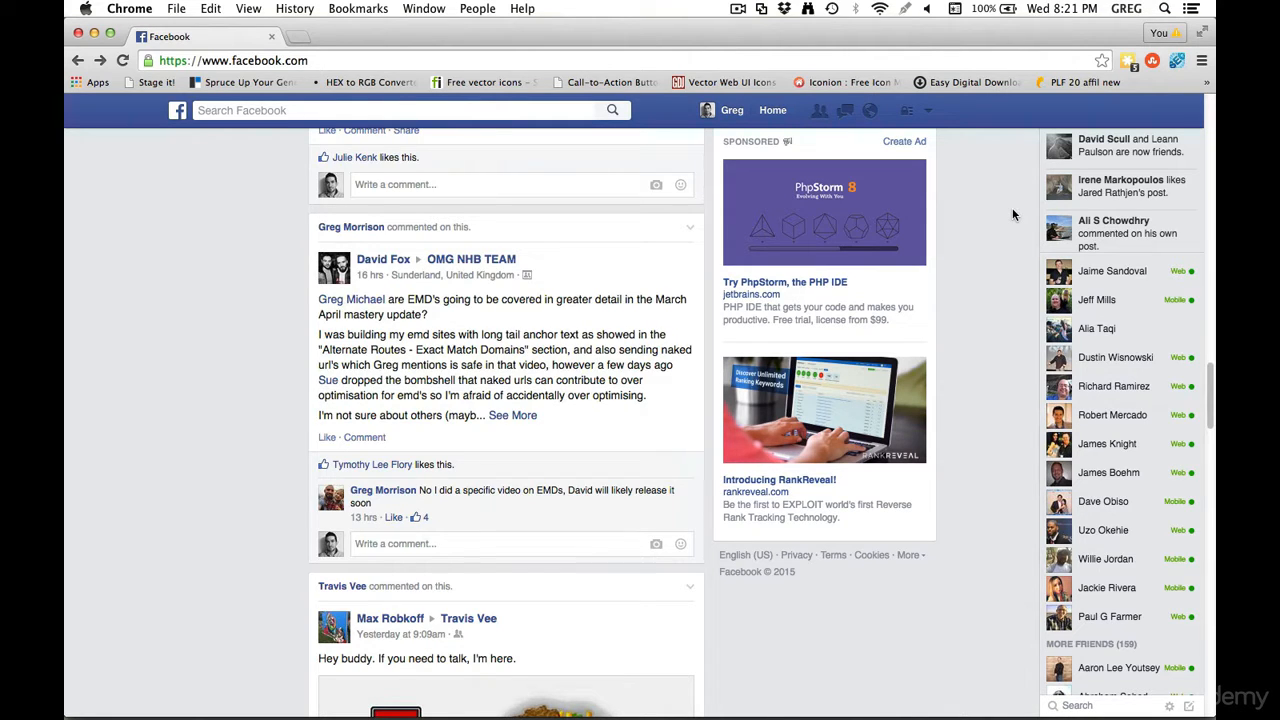
{"action": "left_click", "coordinate": [929, 112]}
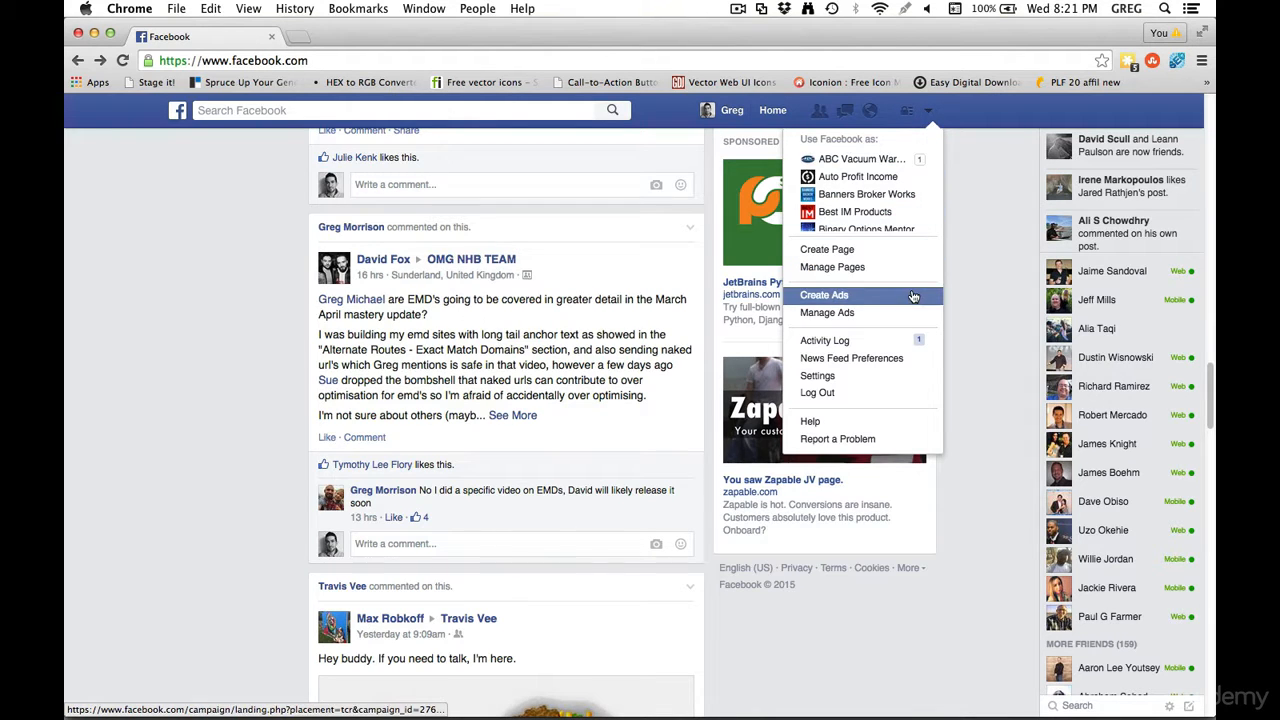
{"action": "left_click", "coordinate": [882, 299]}
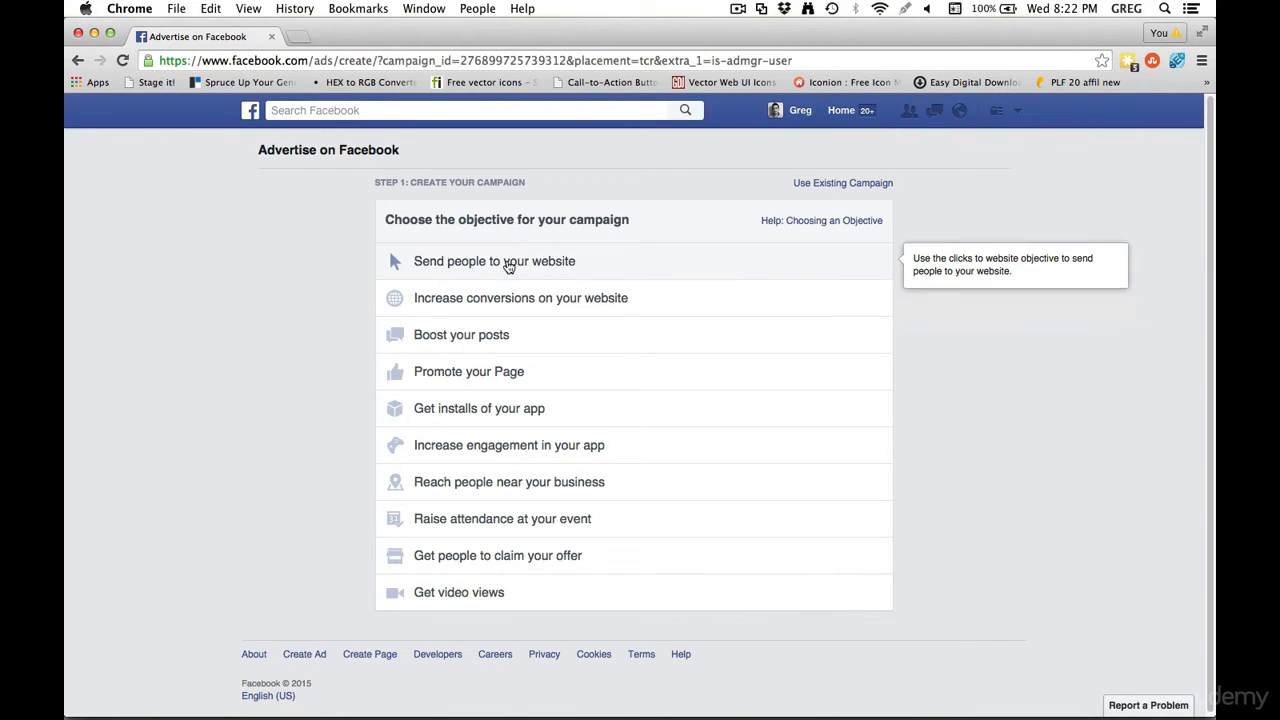
{"action": "left_click", "coordinate": [508, 264]}
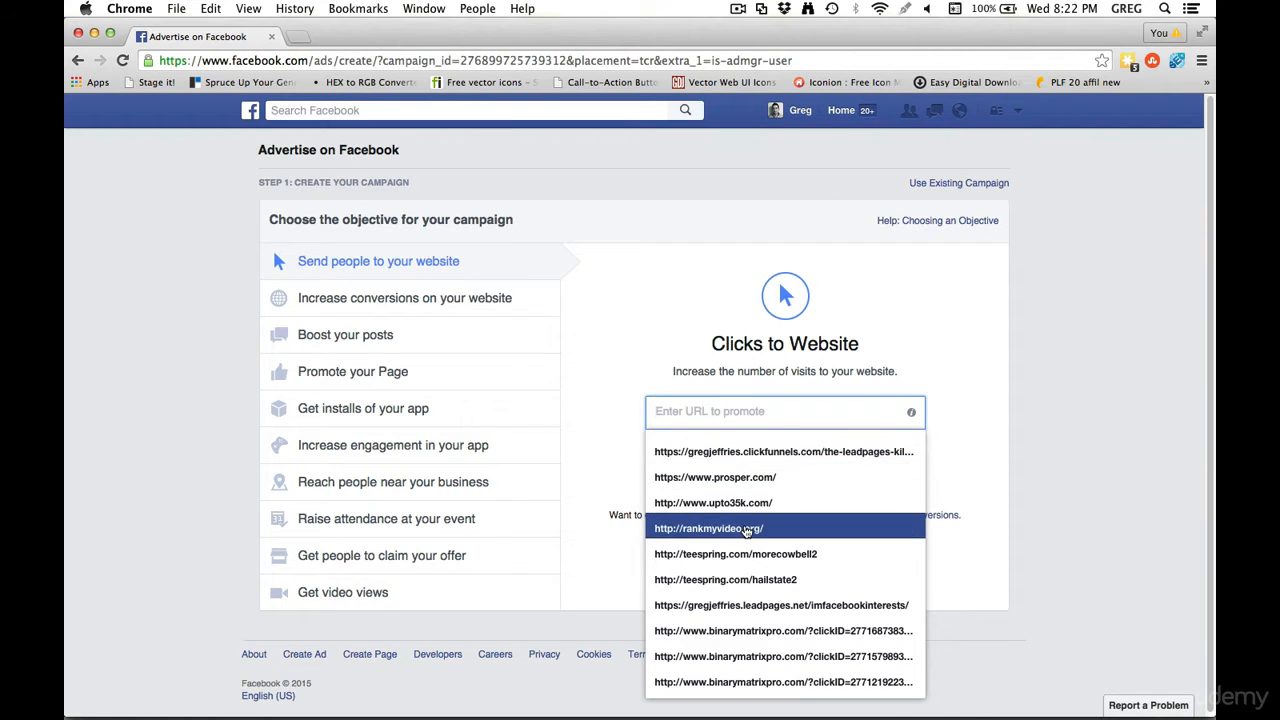
{"action": "left_click", "coordinate": [747, 531]}
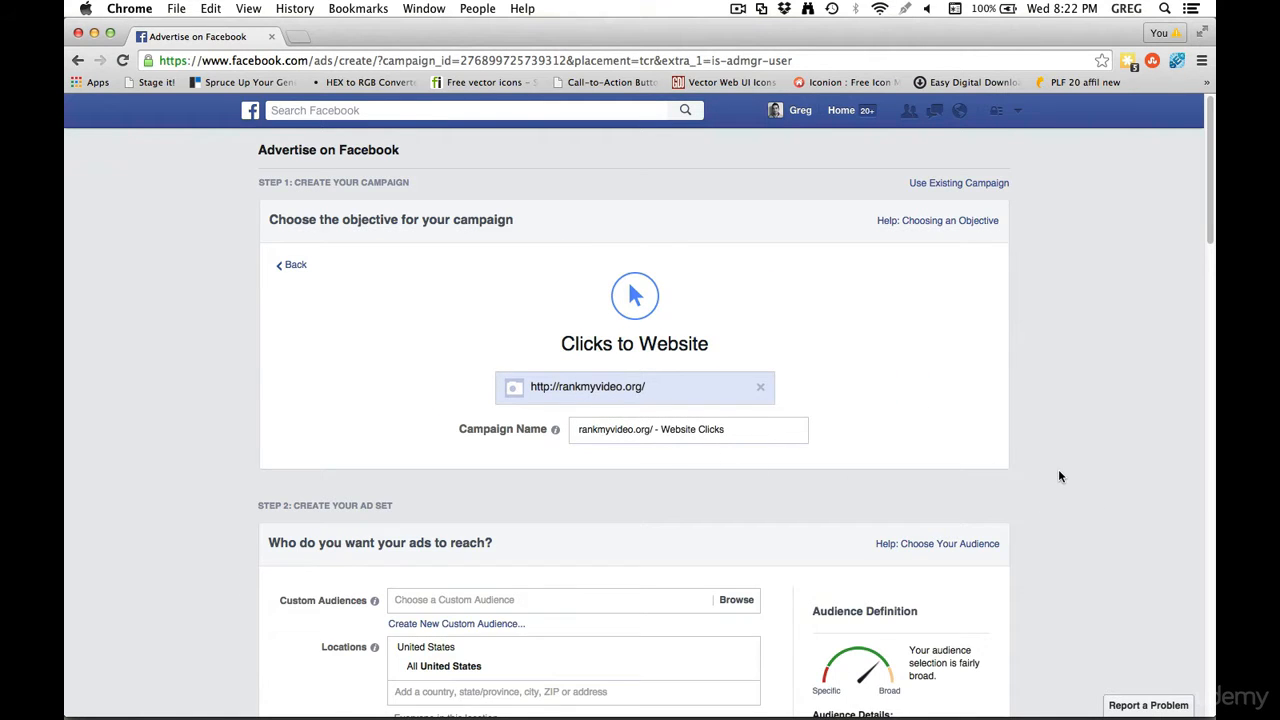
Review the ad set's audience fields for location, age, gender and language, and examine the categories offered under More Demographics.
{"action": "scroll", "coordinate": [1058, 472], "scroll_direction": "down", "scroll_amount": 5}
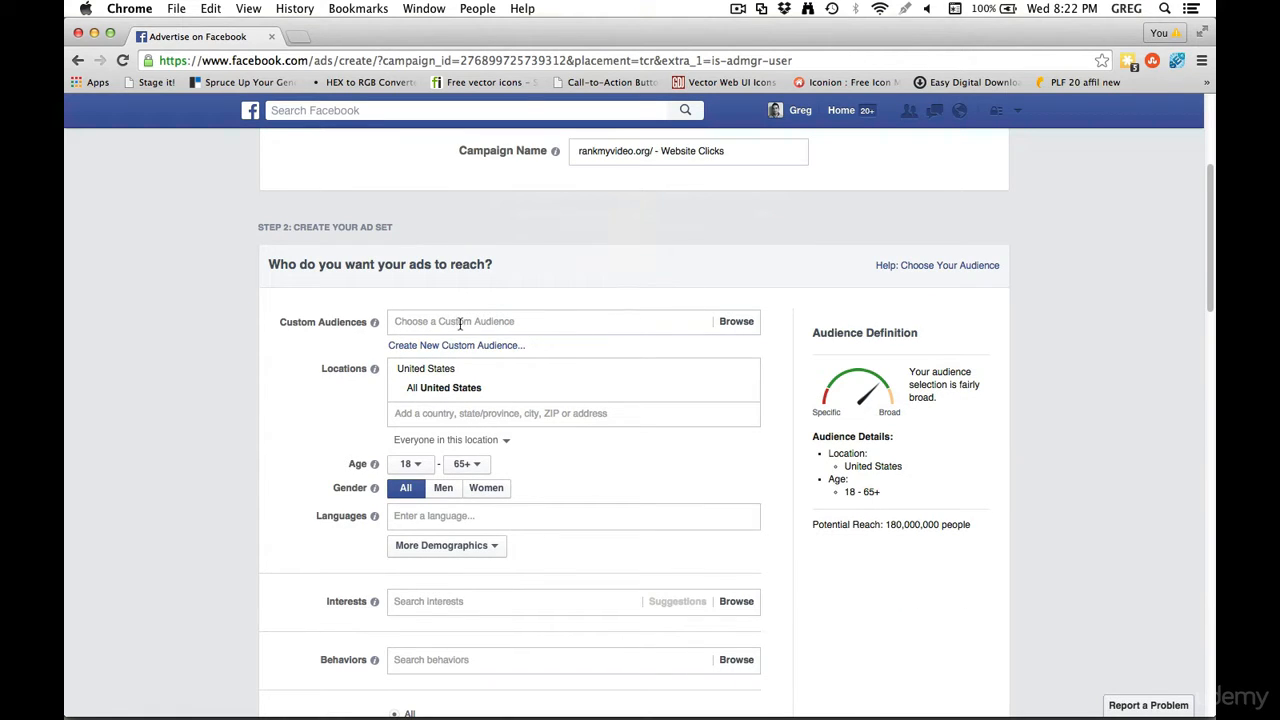
{"action": "scroll", "coordinate": [450, 380], "scroll_direction": "down", "scroll_amount": 1}
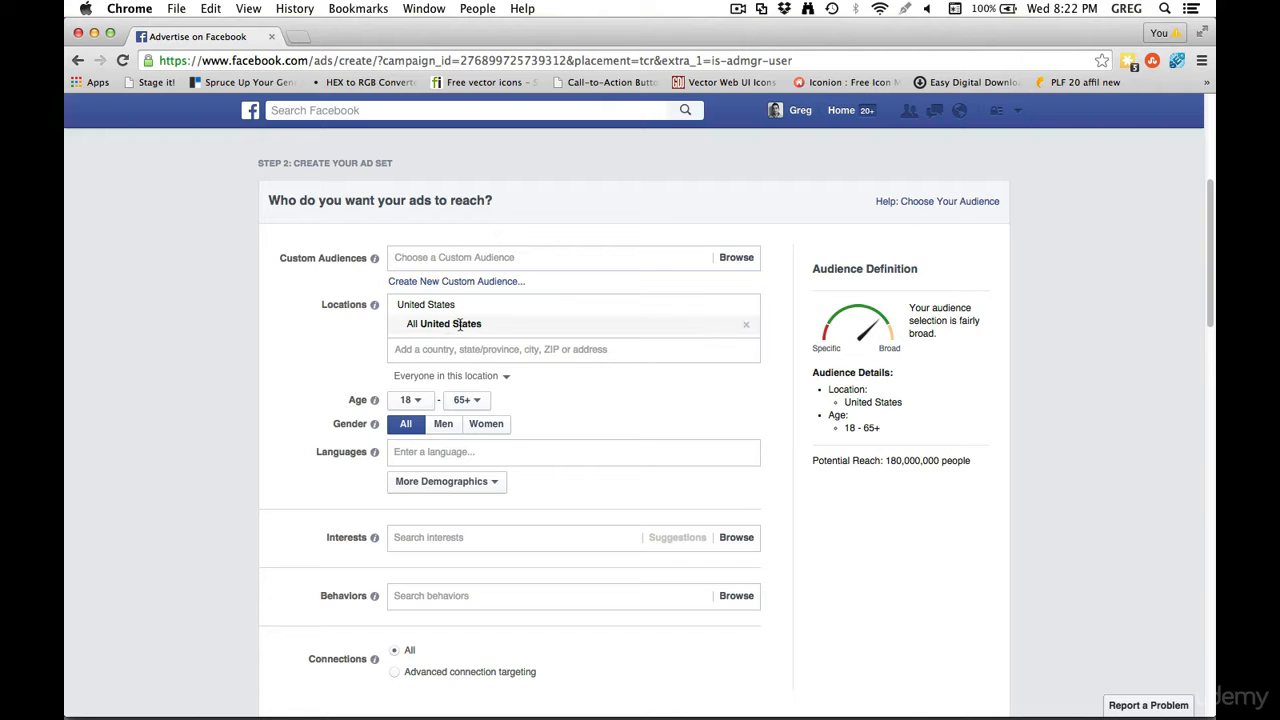
{"action": "scroll", "coordinate": [352, 345], "scroll_direction": "down", "scroll_amount": 1}
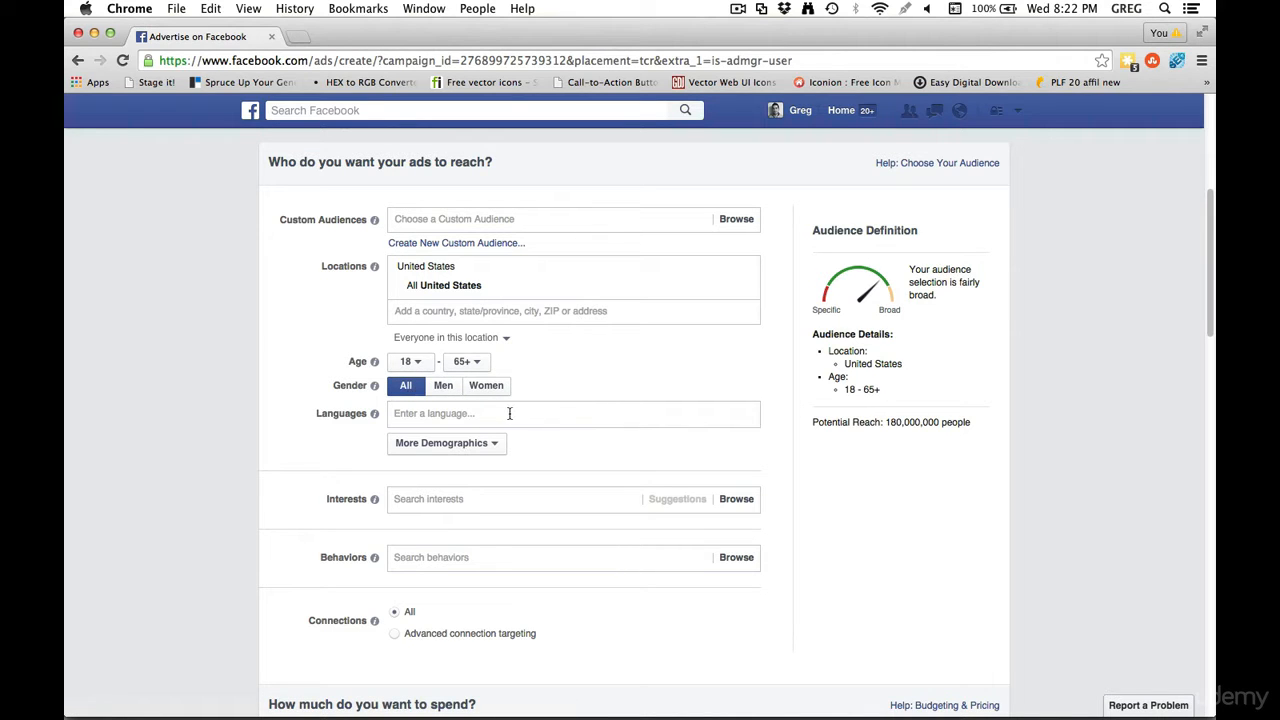
{"action": "scroll", "coordinate": [510, 413], "scroll_direction": "down", "scroll_amount": 3}
{"action": "left_click", "coordinate": [490, 309]}
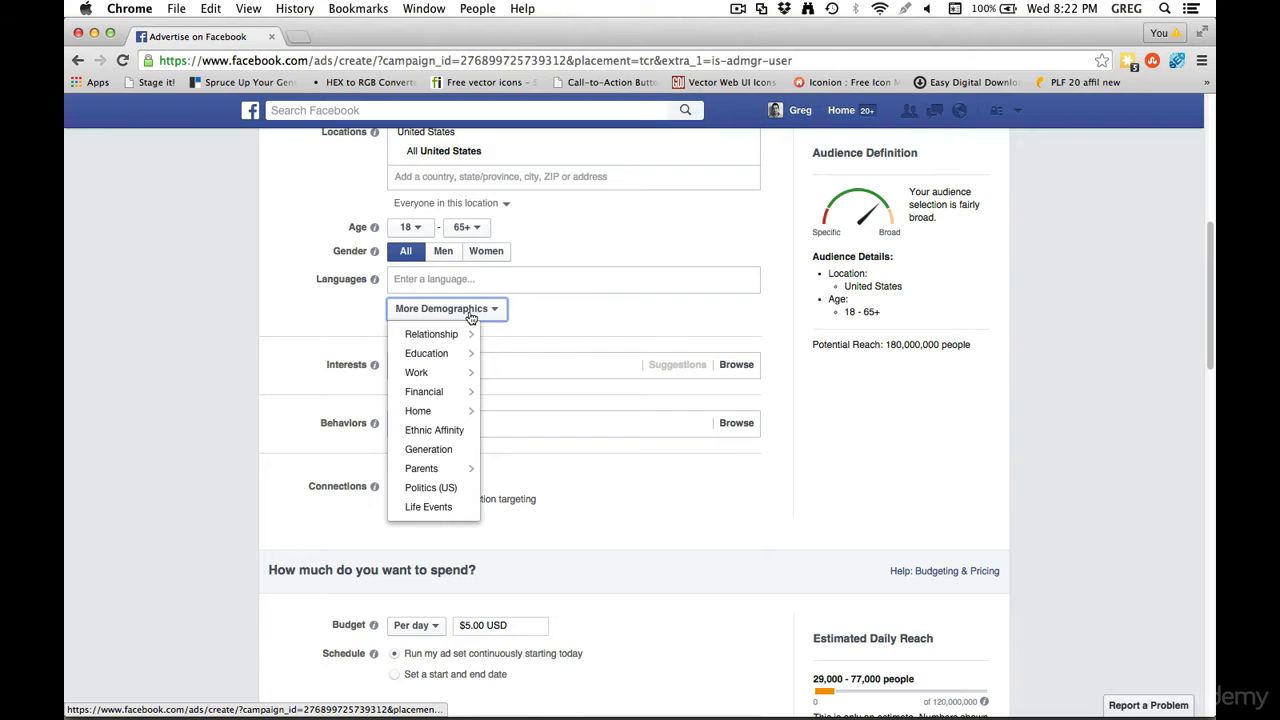
{"action": "mouse_move", "coordinate": [451, 337]}
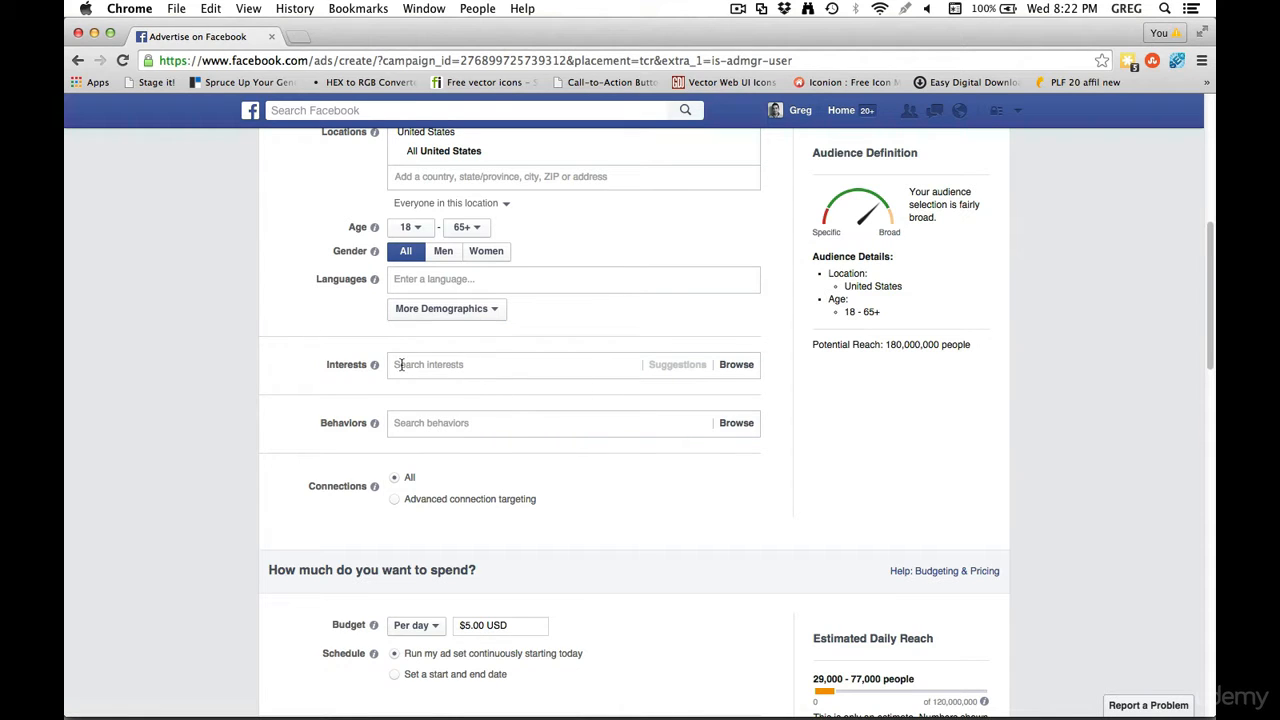
{"action": "left_click", "coordinate": [410, 312]}
{"action": "mouse_move", "coordinate": [425, 397]}
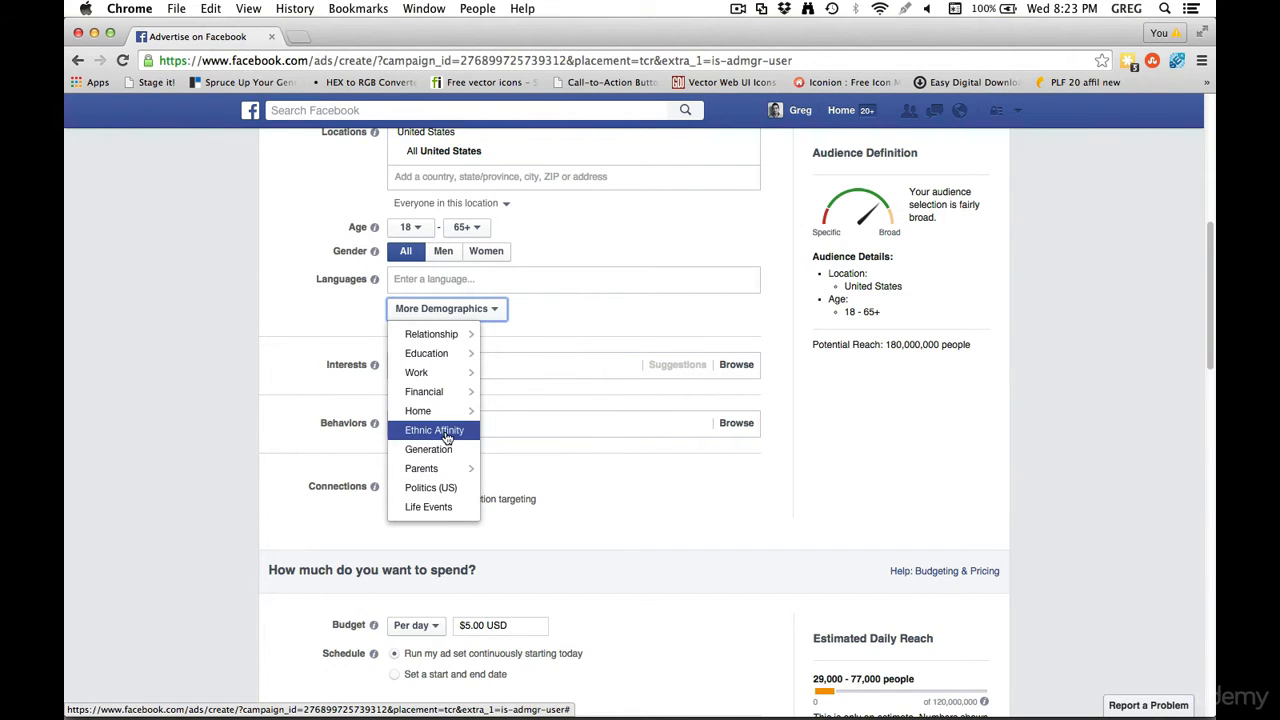
{"action": "left_click", "coordinate": [369, 318]}
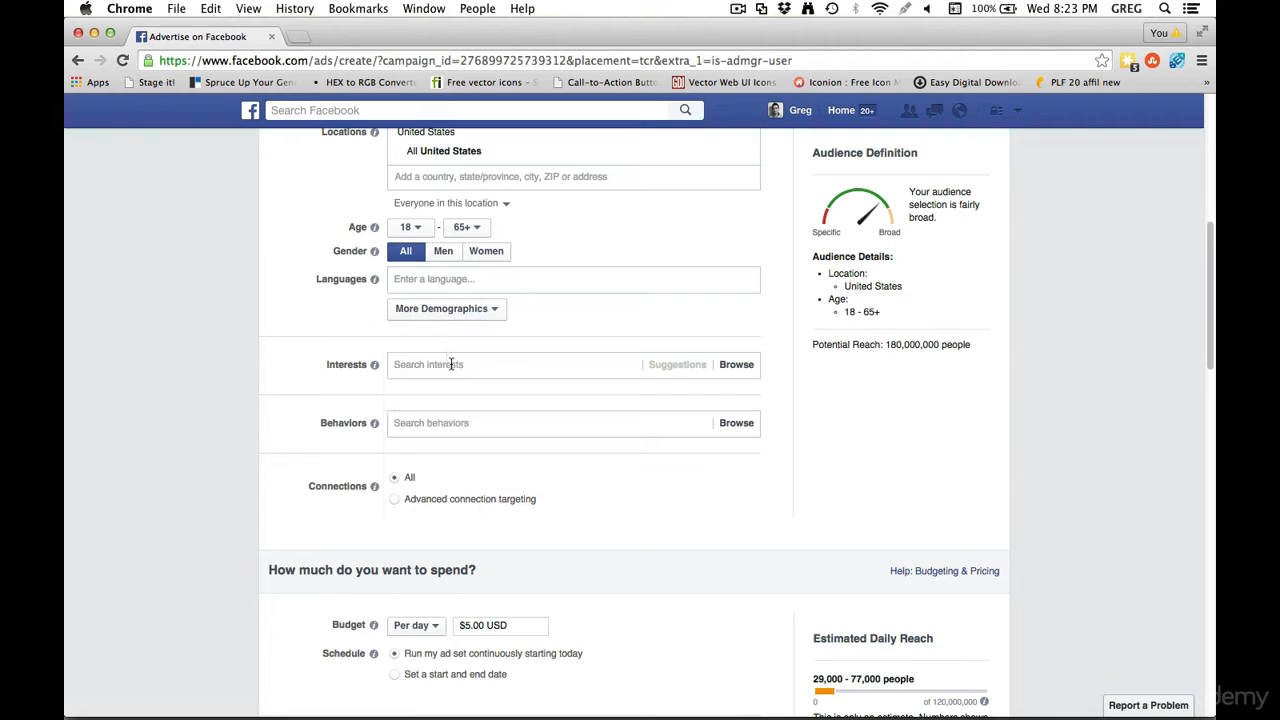
Browse the Food and drink interest categories, and add "frank kern" as an interest for the audience.
{"action": "left_click", "coordinate": [451, 364]}
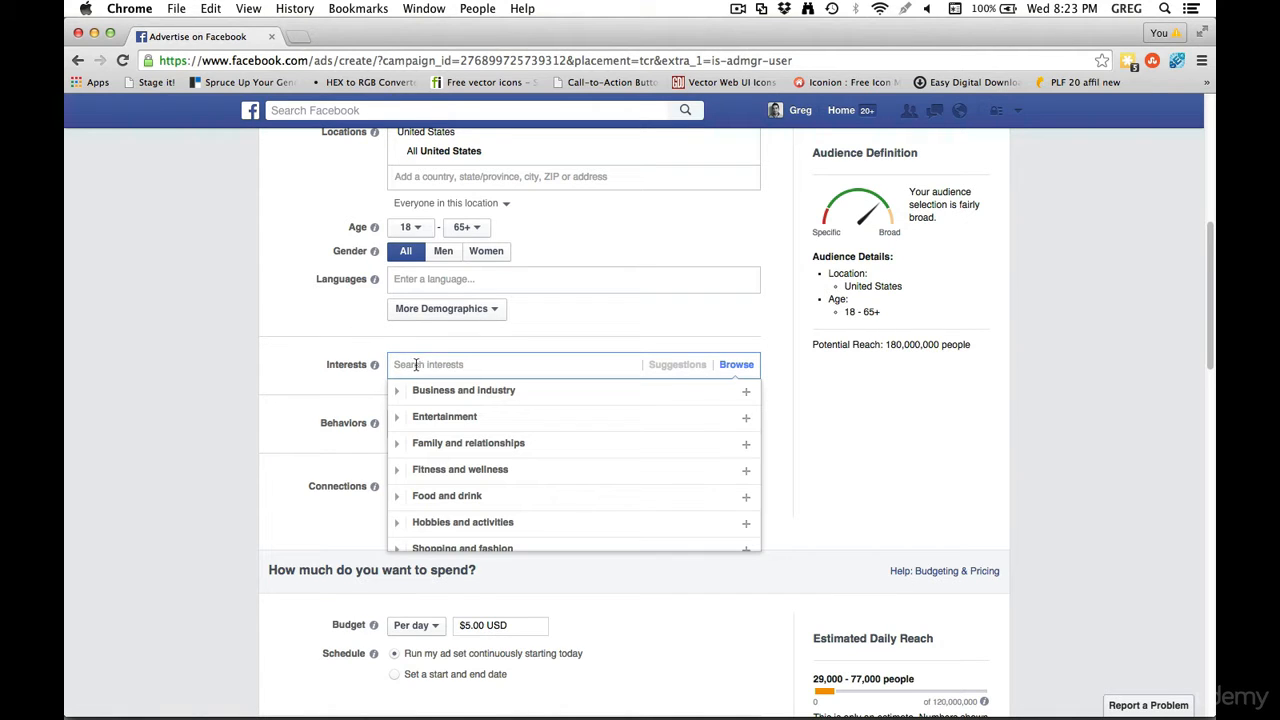
{"action": "mouse_move", "coordinate": [466, 400]}
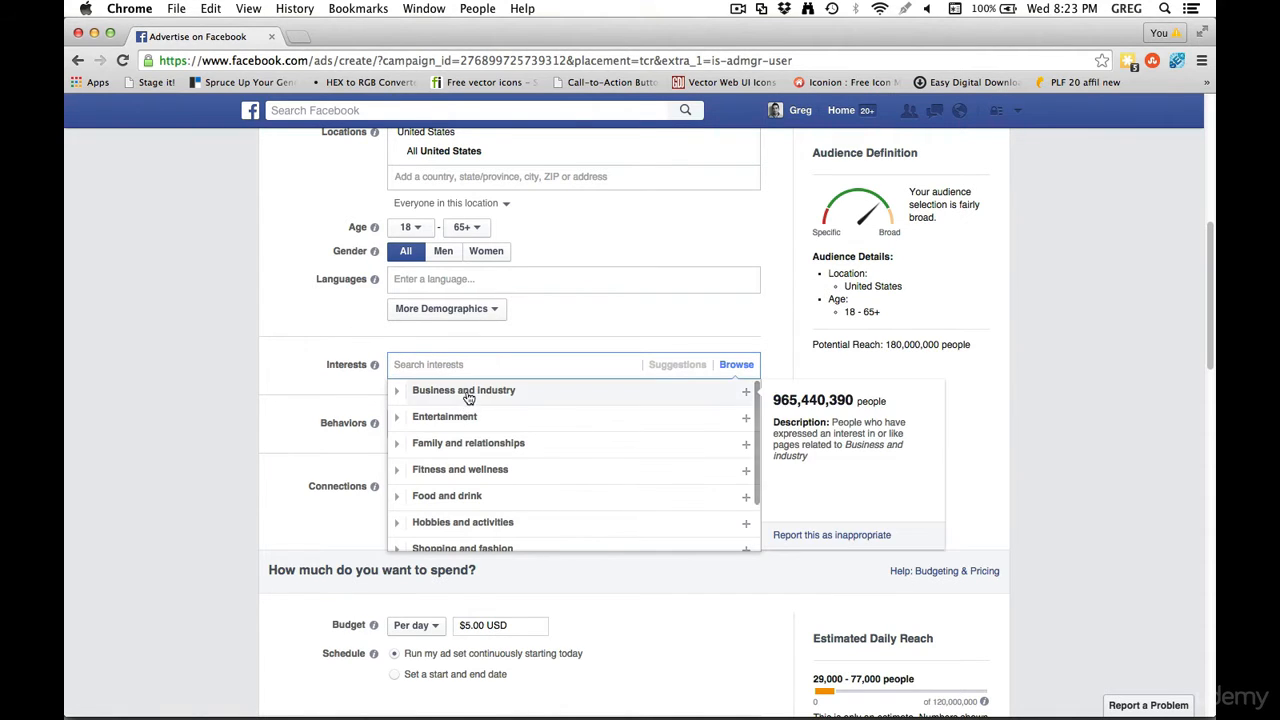
{"action": "left_click", "coordinate": [453, 497]}
{"action": "scroll", "coordinate": [443, 440], "scroll_direction": "down", "scroll_amount": 2}
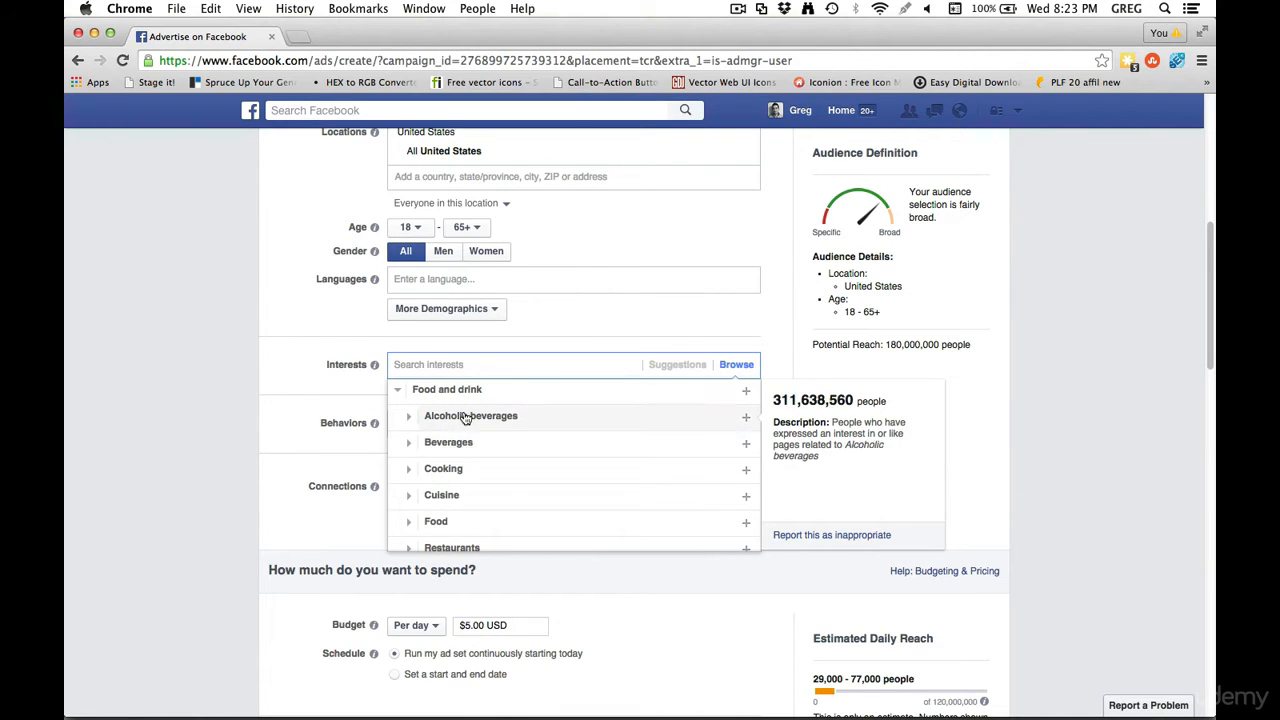
{"action": "scroll", "coordinate": [477, 448], "scroll_direction": "down", "scroll_amount": 1}
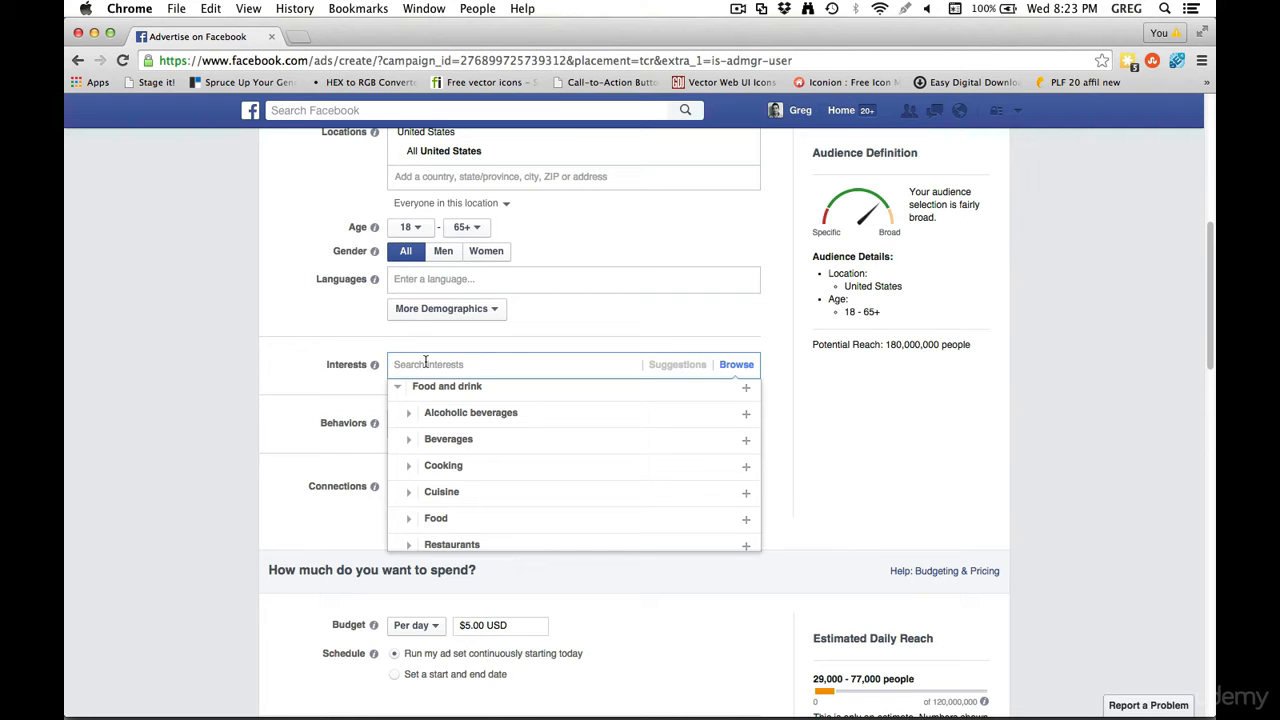
{"action": "type", "text": "frank kern"}
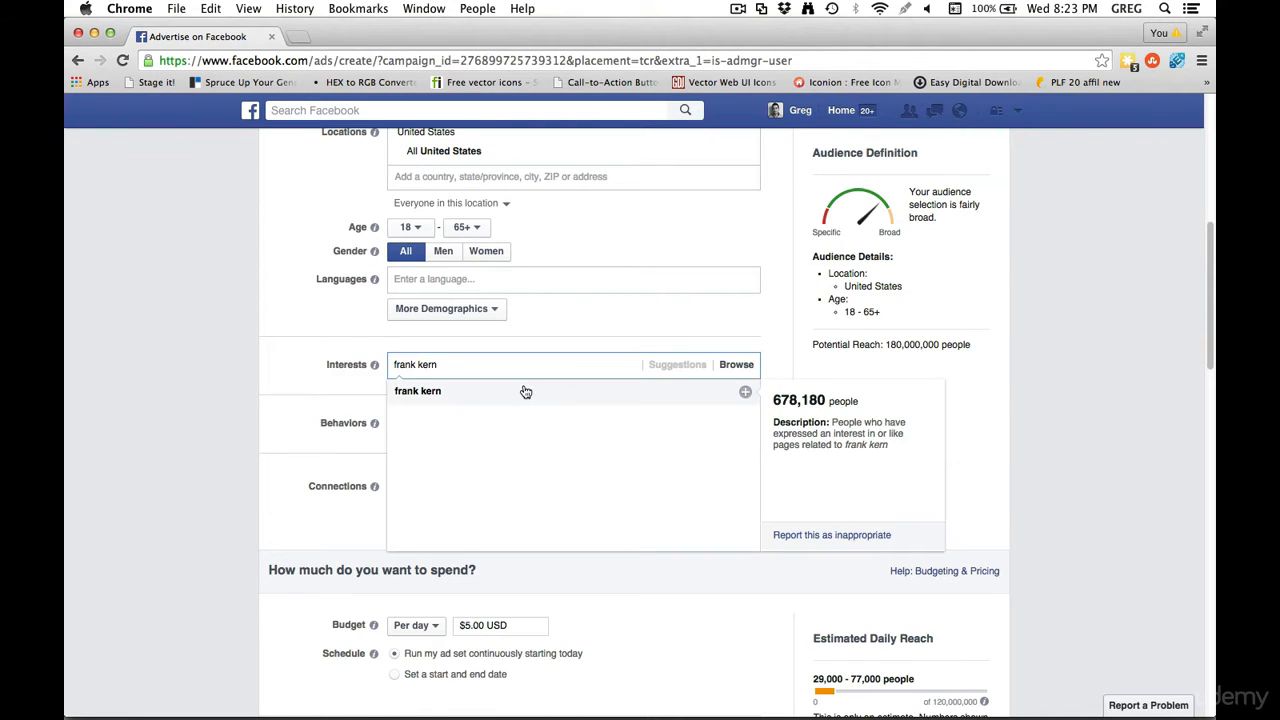
{"action": "left_click", "coordinate": [464, 398]}
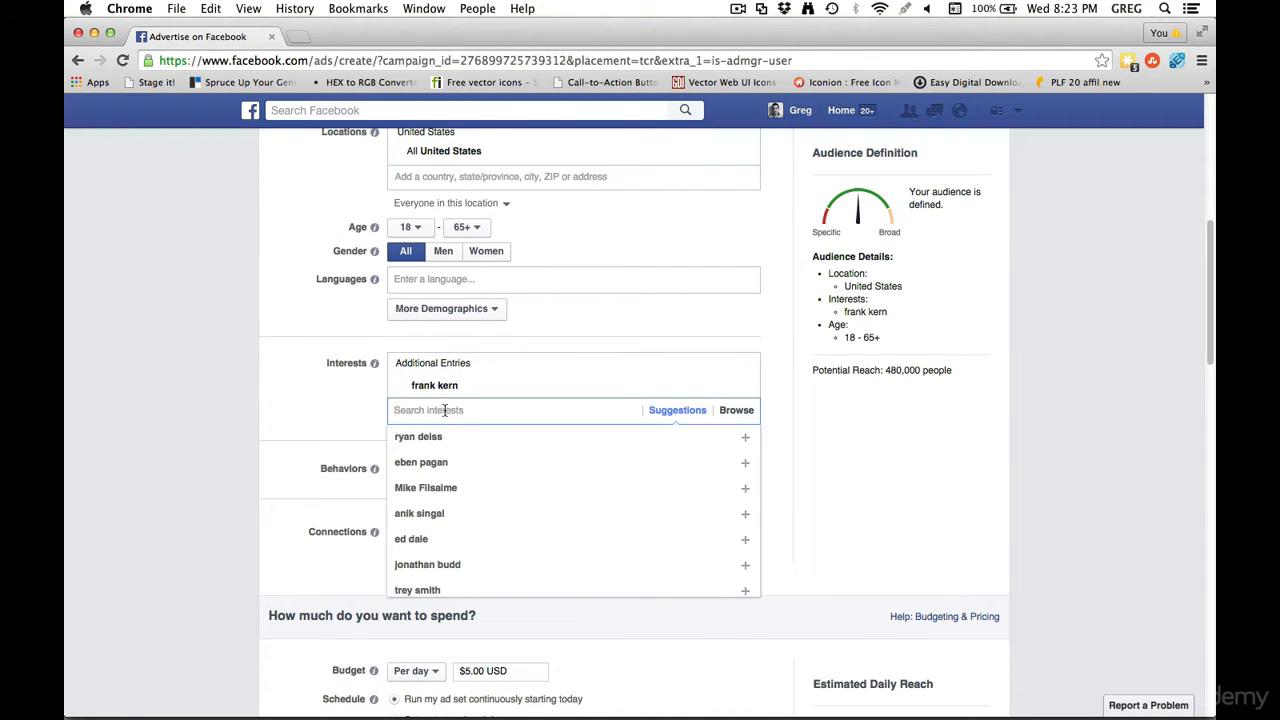
{"action": "mouse_move", "coordinate": [483, 440]}
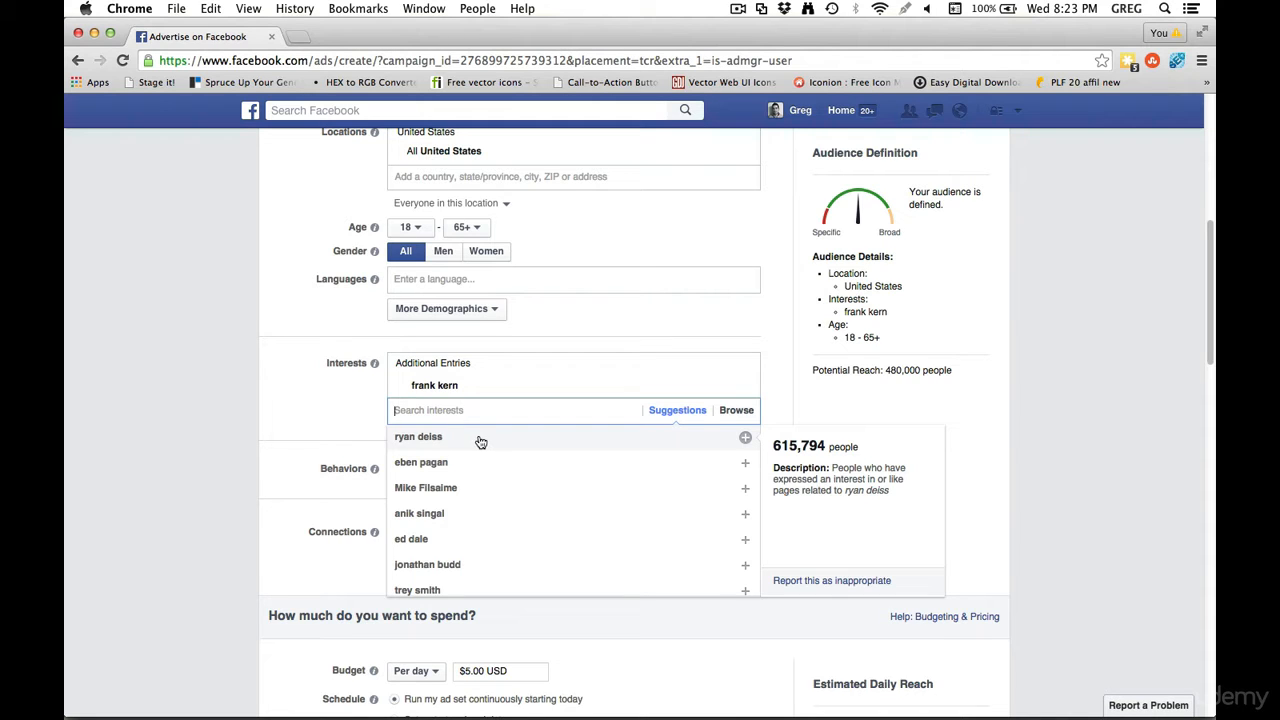
{"action": "mouse_move", "coordinate": [475, 397]}
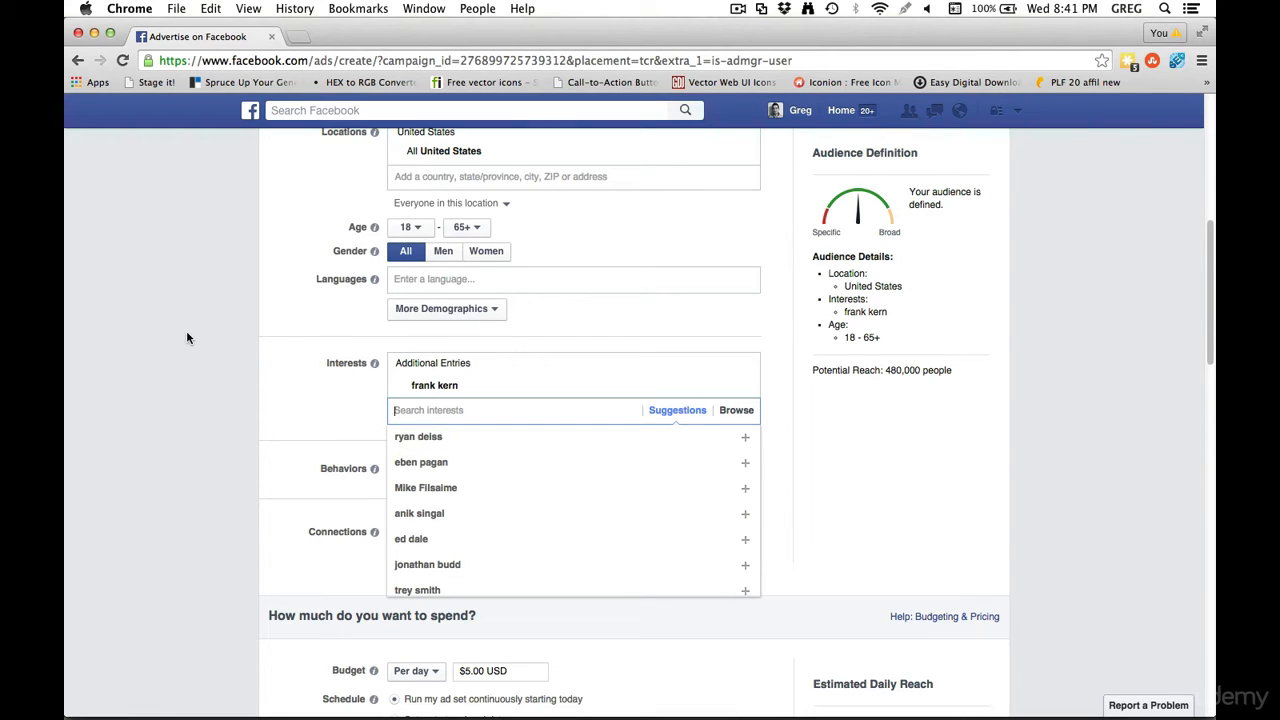
{"action": "left_click", "coordinate": [224, 366]}
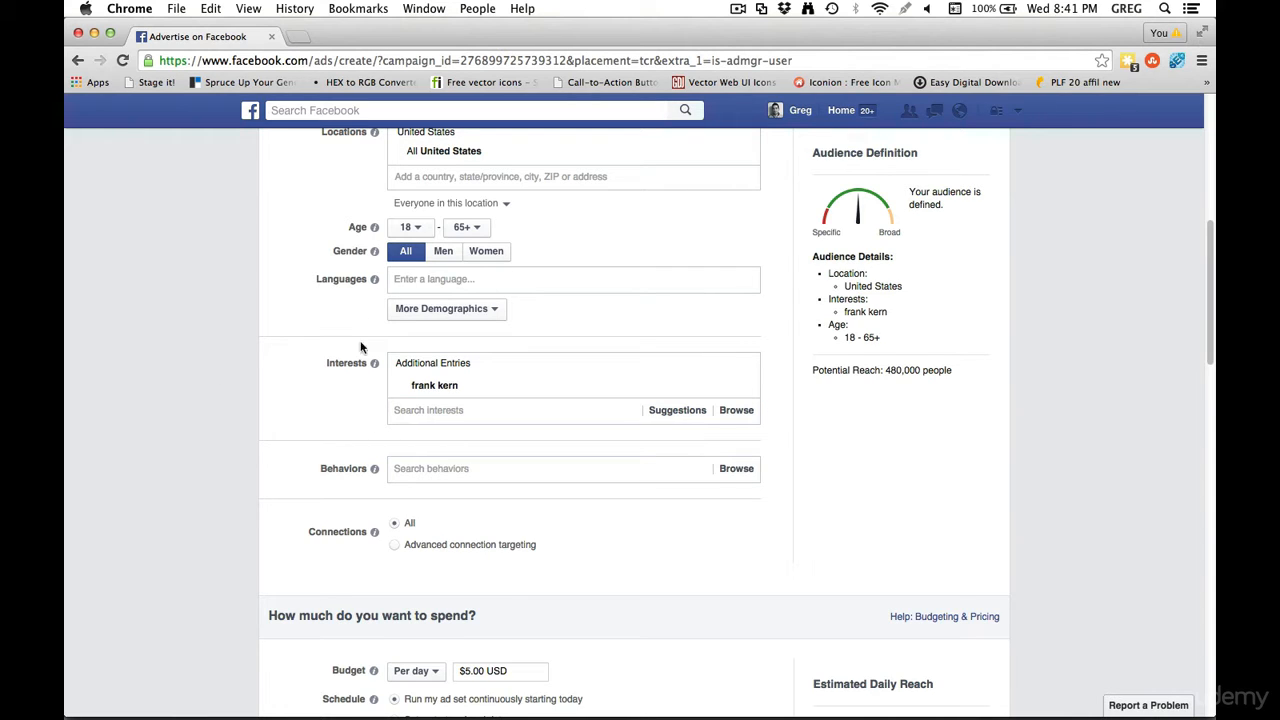
Examine the behavior targeting categories, expanding Financial with its Investments group as well as Job role.
{"action": "left_click", "coordinate": [438, 471]}
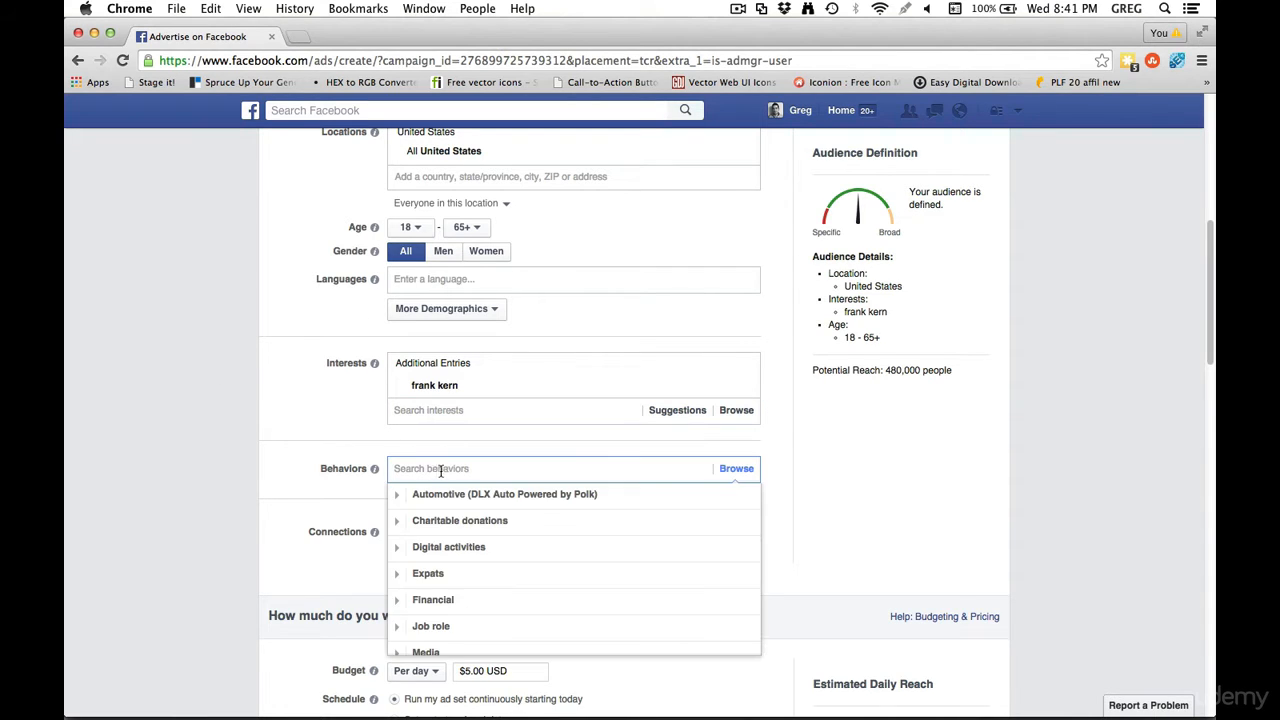
{"action": "scroll", "coordinate": [430, 515], "scroll_direction": "down", "scroll_amount": 1}
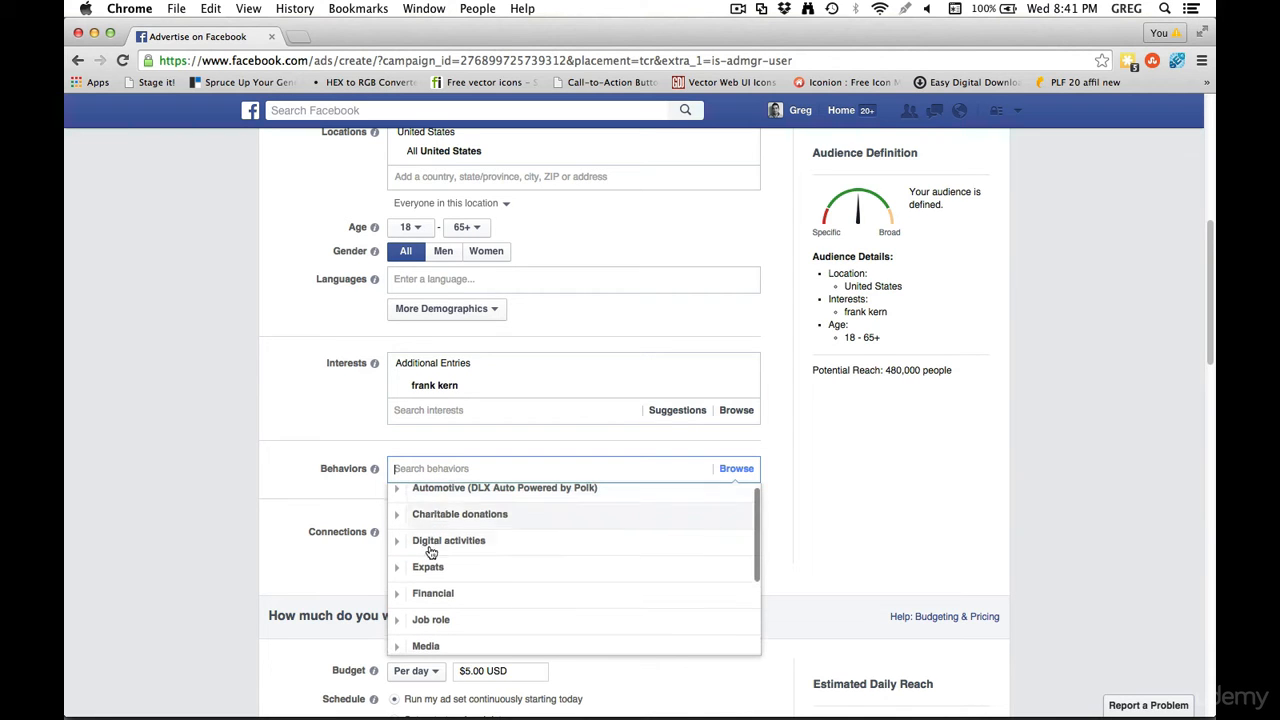
{"action": "left_click", "coordinate": [433, 593]}
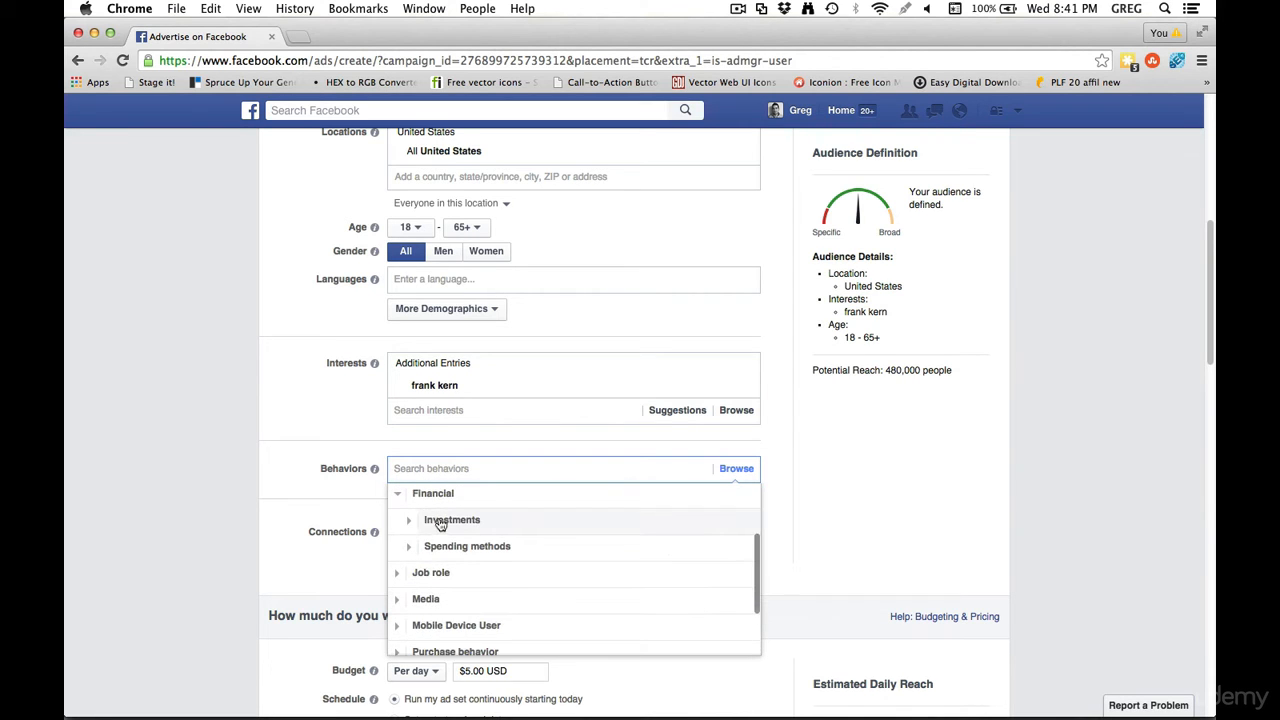
{"action": "left_click", "coordinate": [432, 521]}
{"action": "mouse_move", "coordinate": [449, 522]}
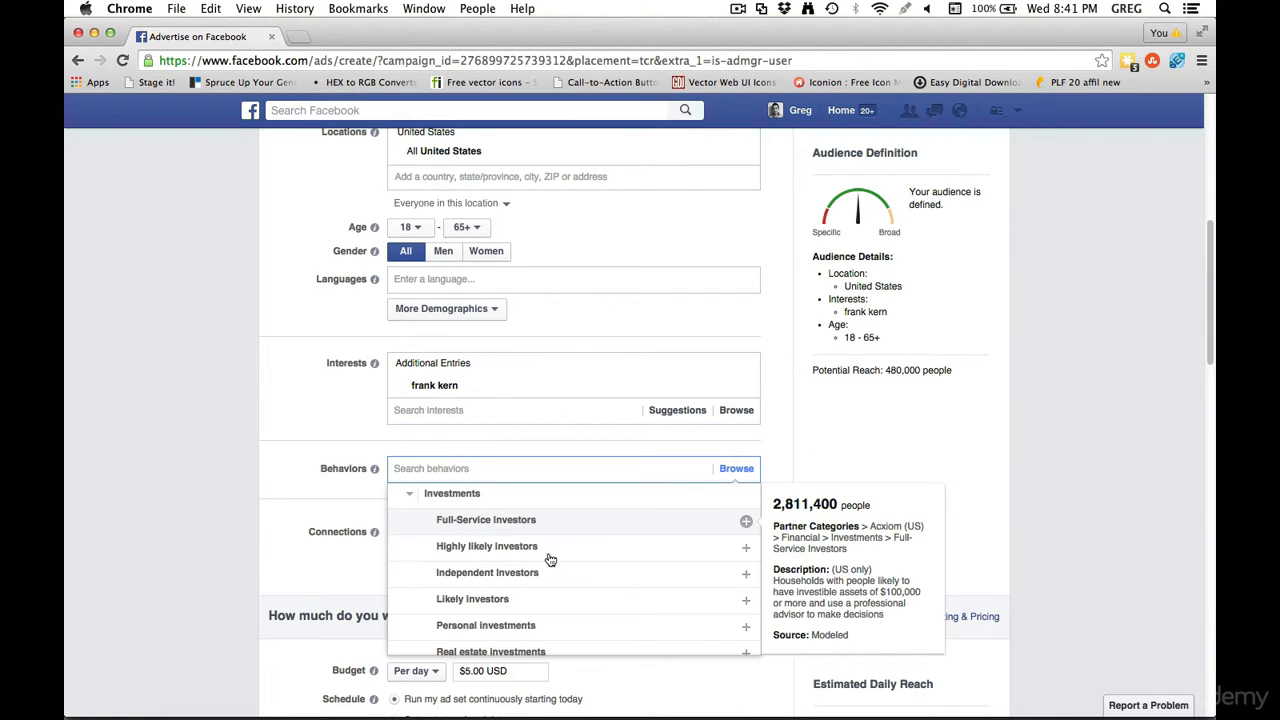
{"action": "scroll", "coordinate": [545, 562], "scroll_direction": "down", "scroll_amount": 1}
{"action": "scroll", "coordinate": [508, 567], "scroll_direction": "down", "scroll_amount": 5}
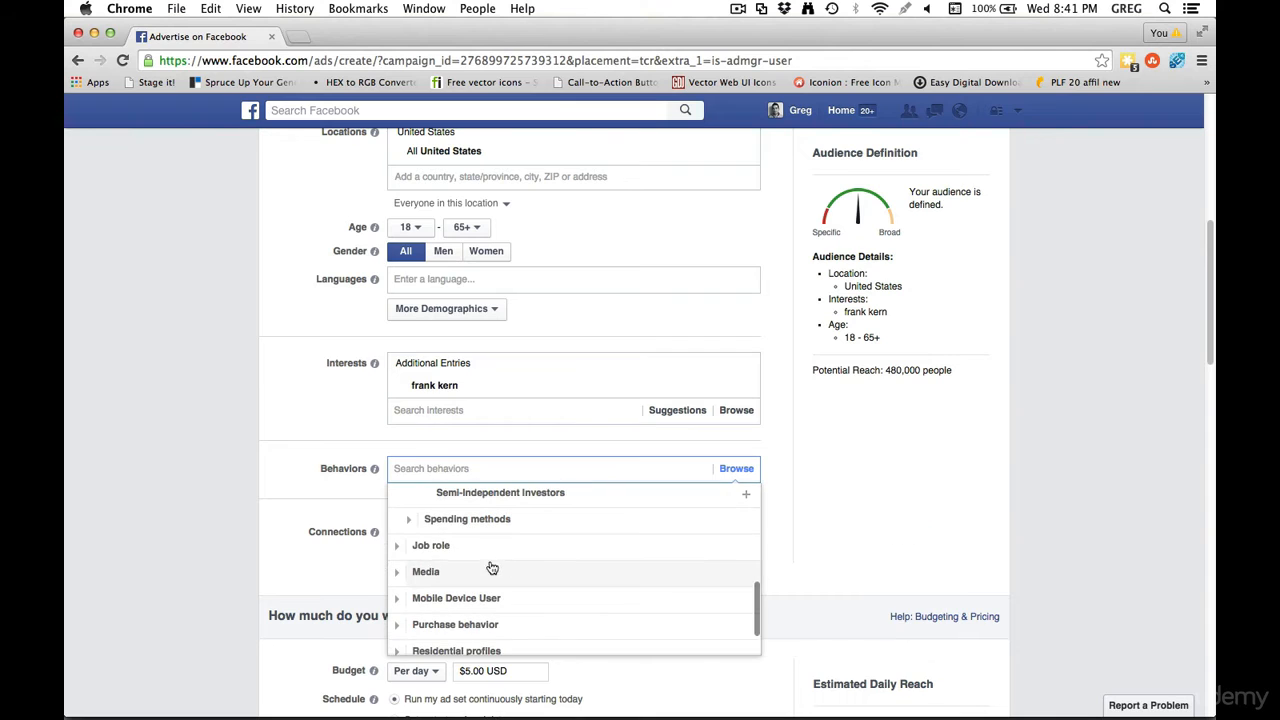
{"action": "left_click", "coordinate": [403, 550]}
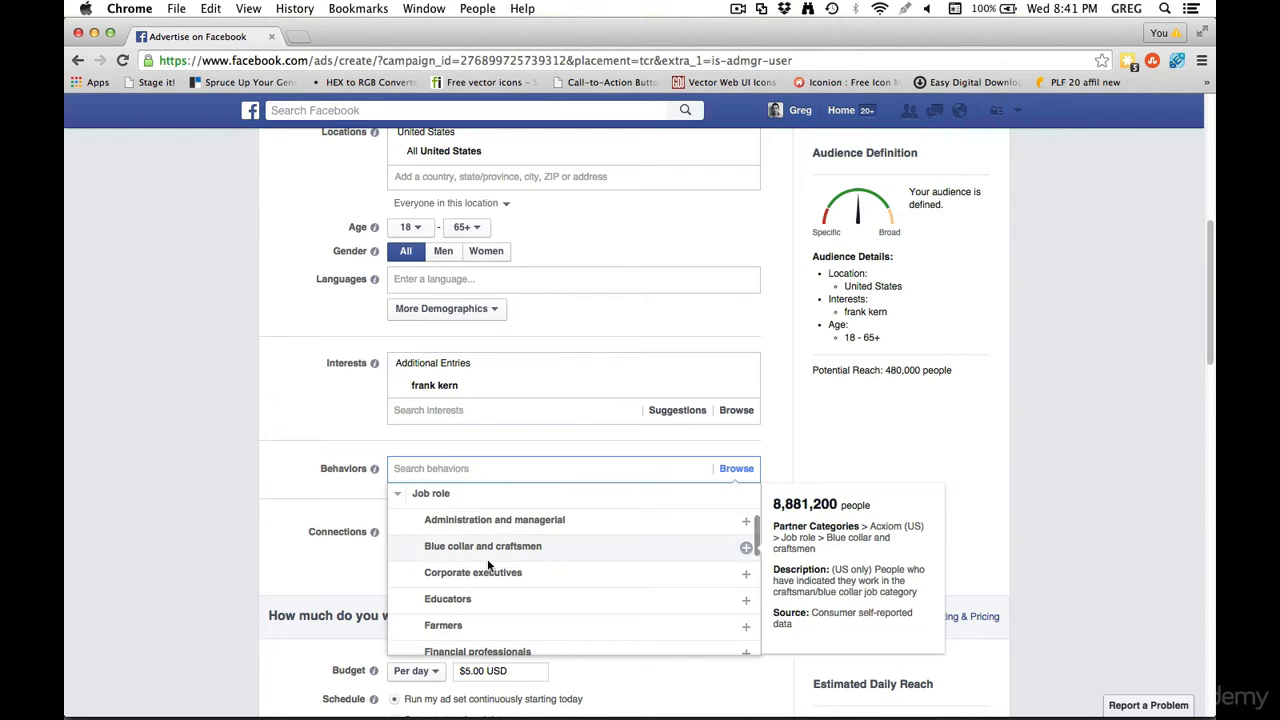
{"action": "left_click", "coordinate": [263, 466]}
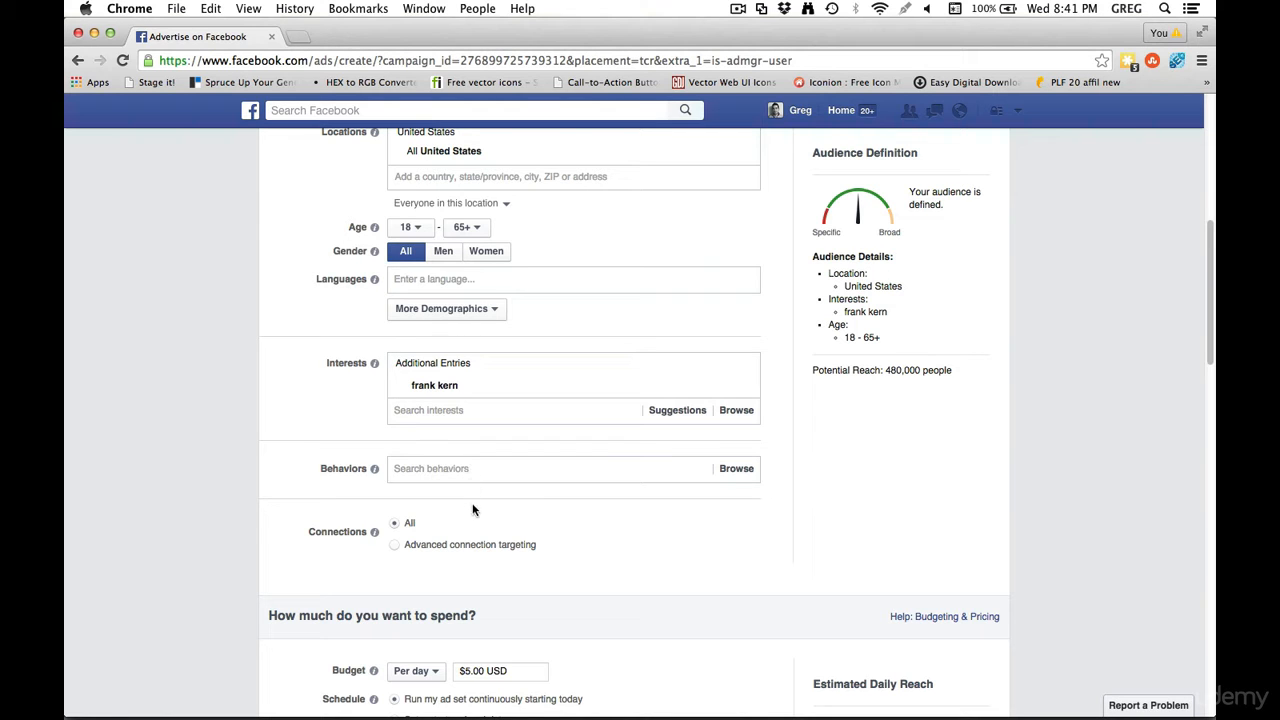
Review the ad set's spending section, including the budget type choices and the Optimize For options.
{"action": "scroll", "coordinate": [261, 518], "scroll_direction": "down", "scroll_amount": 3}
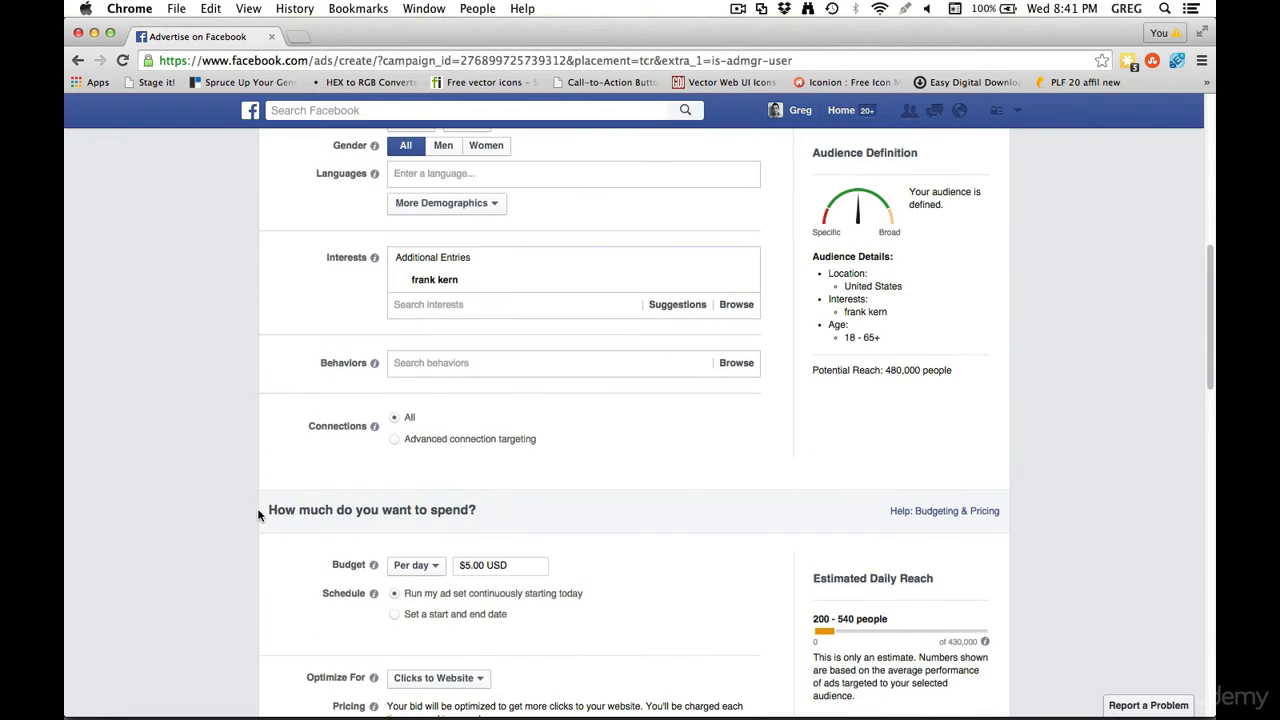
{"action": "scroll", "coordinate": [258, 515], "scroll_direction": "down", "scroll_amount": 3}
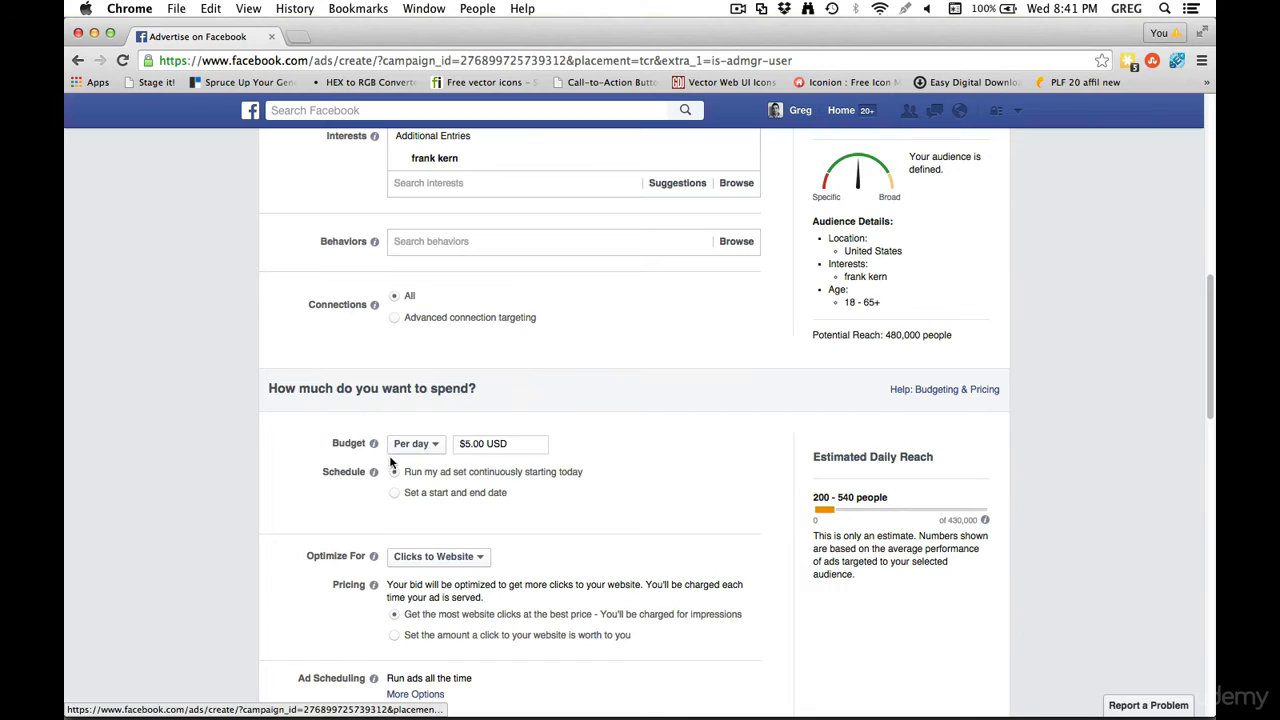
{"action": "scroll", "coordinate": [263, 430], "scroll_direction": "down", "scroll_amount": 2}
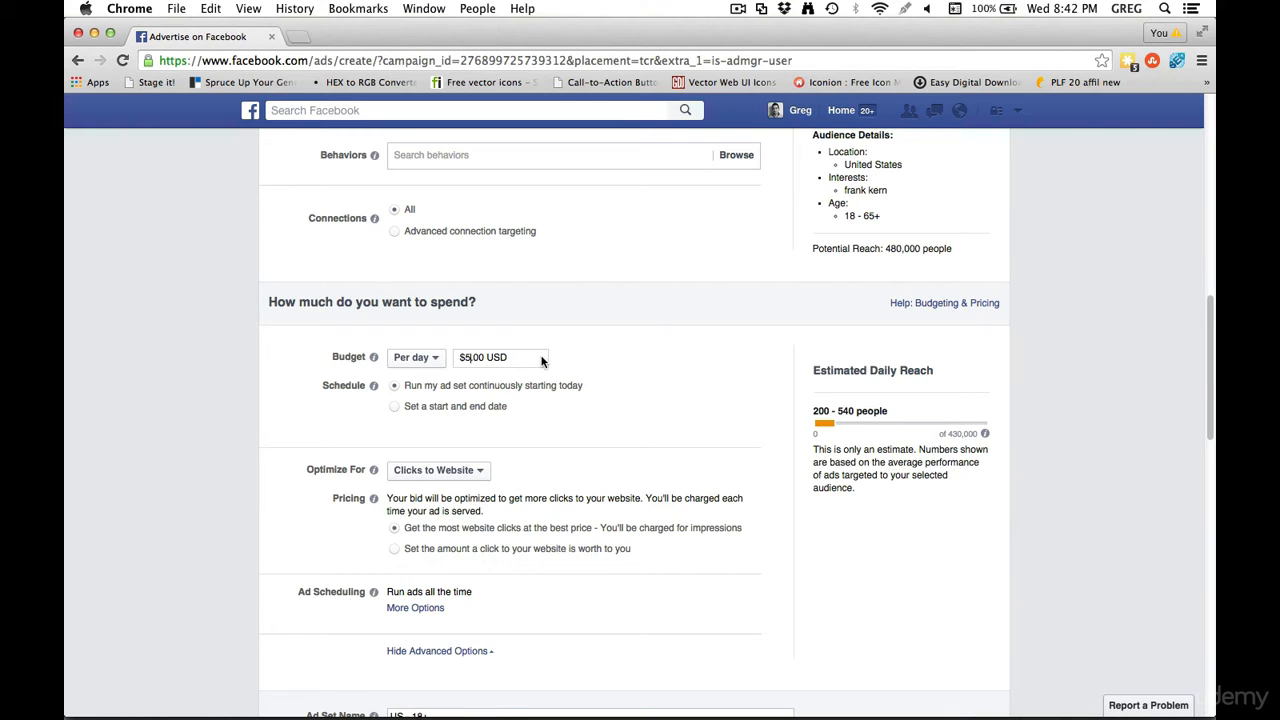
{"action": "left_click", "coordinate": [439, 362]}
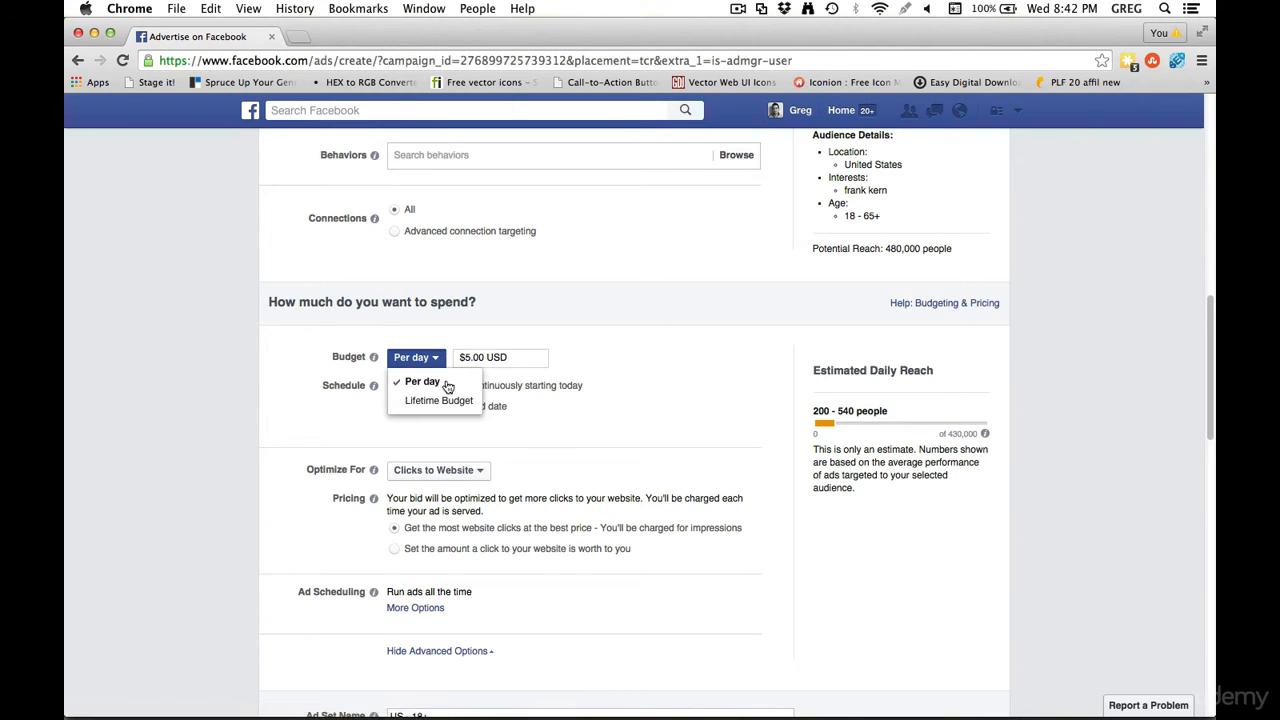
{"action": "left_click", "coordinate": [438, 360]}
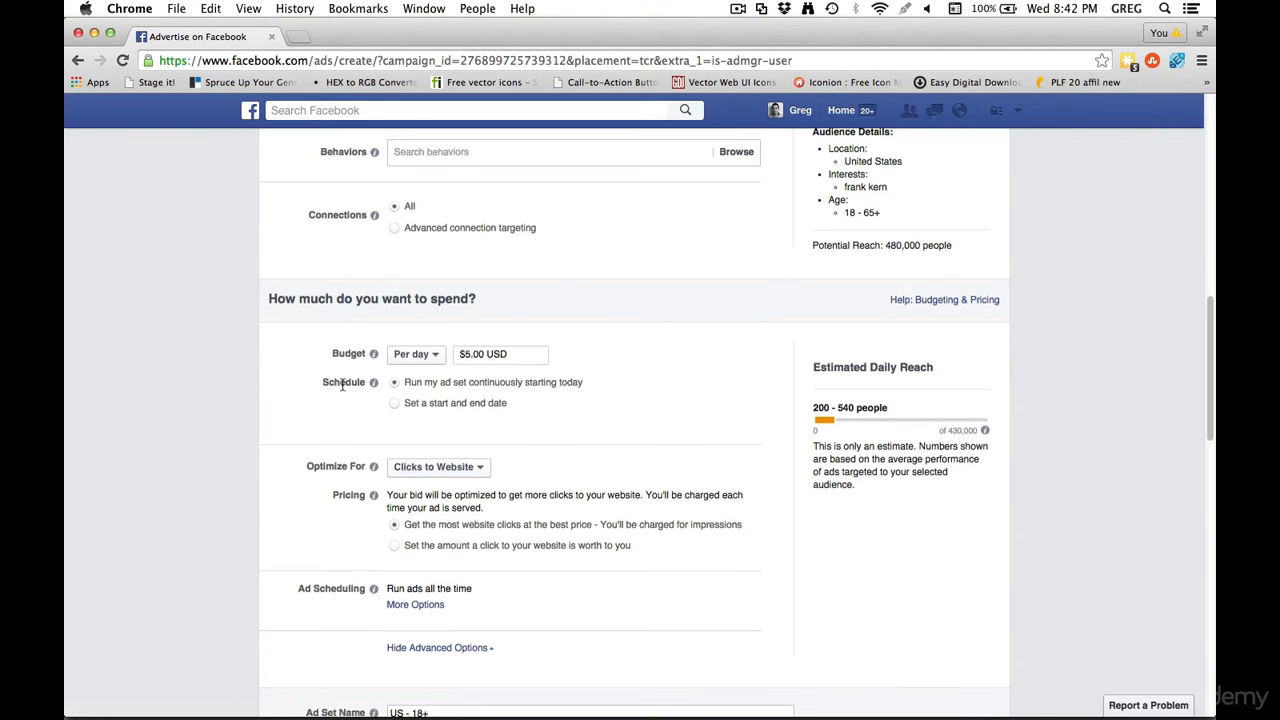
{"action": "scroll", "coordinate": [400, 405], "scroll_direction": "down", "scroll_amount": 2}
{"action": "left_click", "coordinate": [479, 397]}
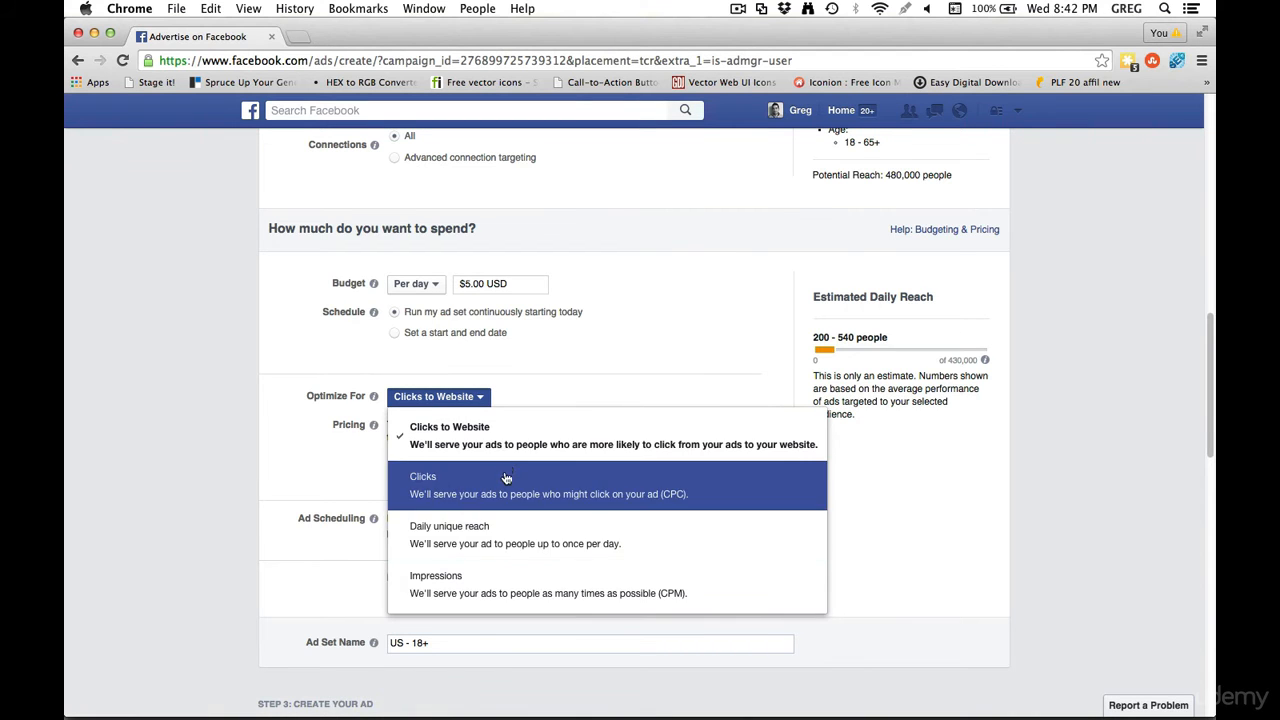
{"action": "left_click", "coordinate": [318, 345]}
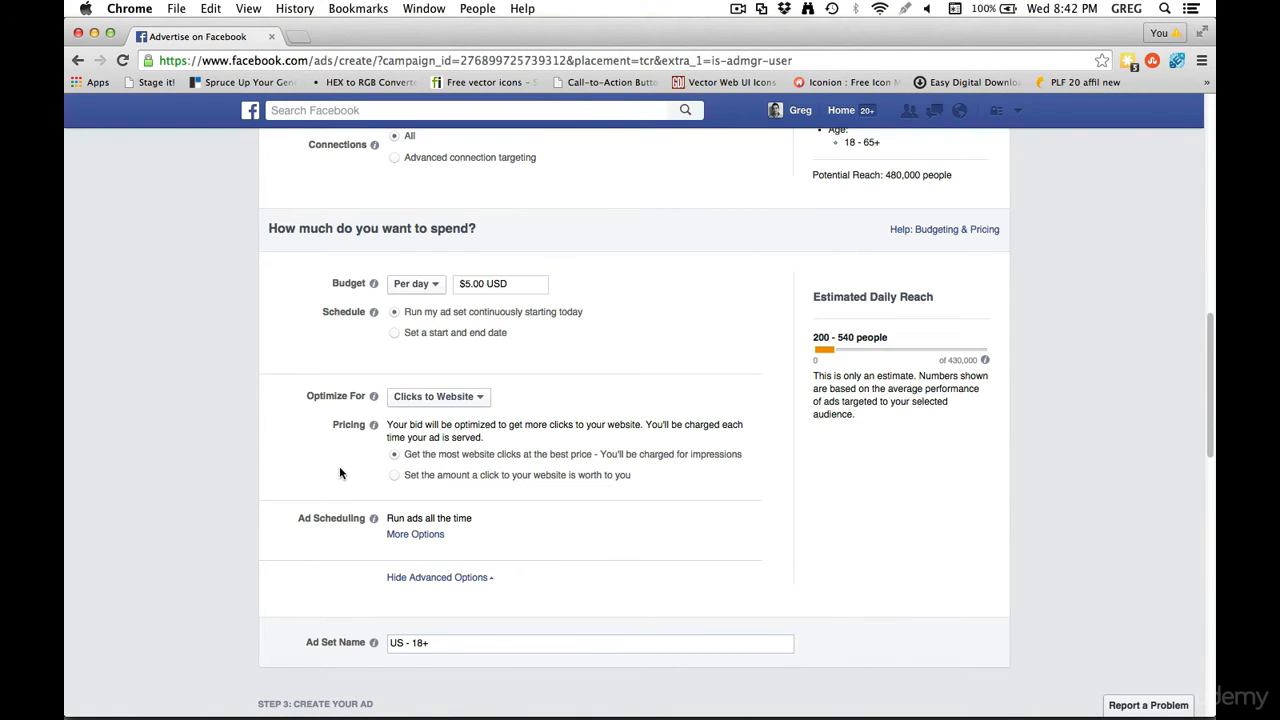
{"action": "scroll", "coordinate": [340, 465], "scroll_direction": "down", "scroll_amount": 1}
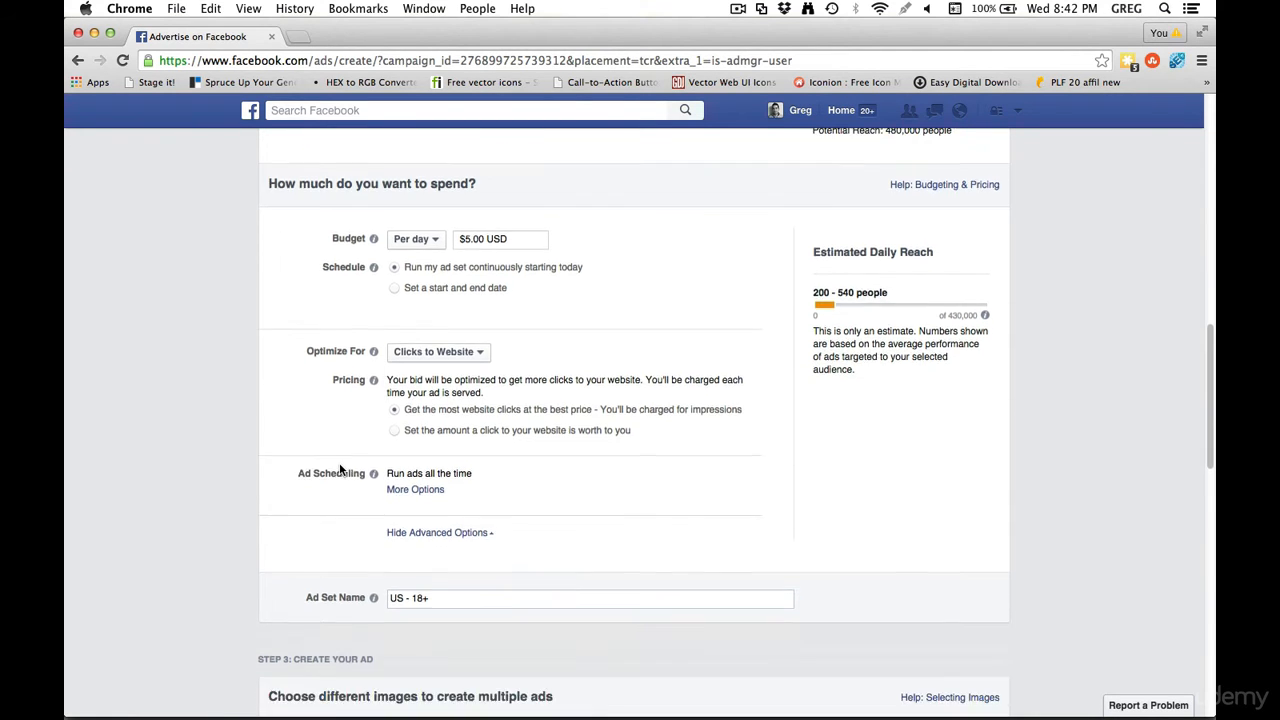
Try the pricing option for setting what a website click is worth, and return to getting the most clicks at the best price.
{"action": "left_click", "coordinate": [395, 431]}
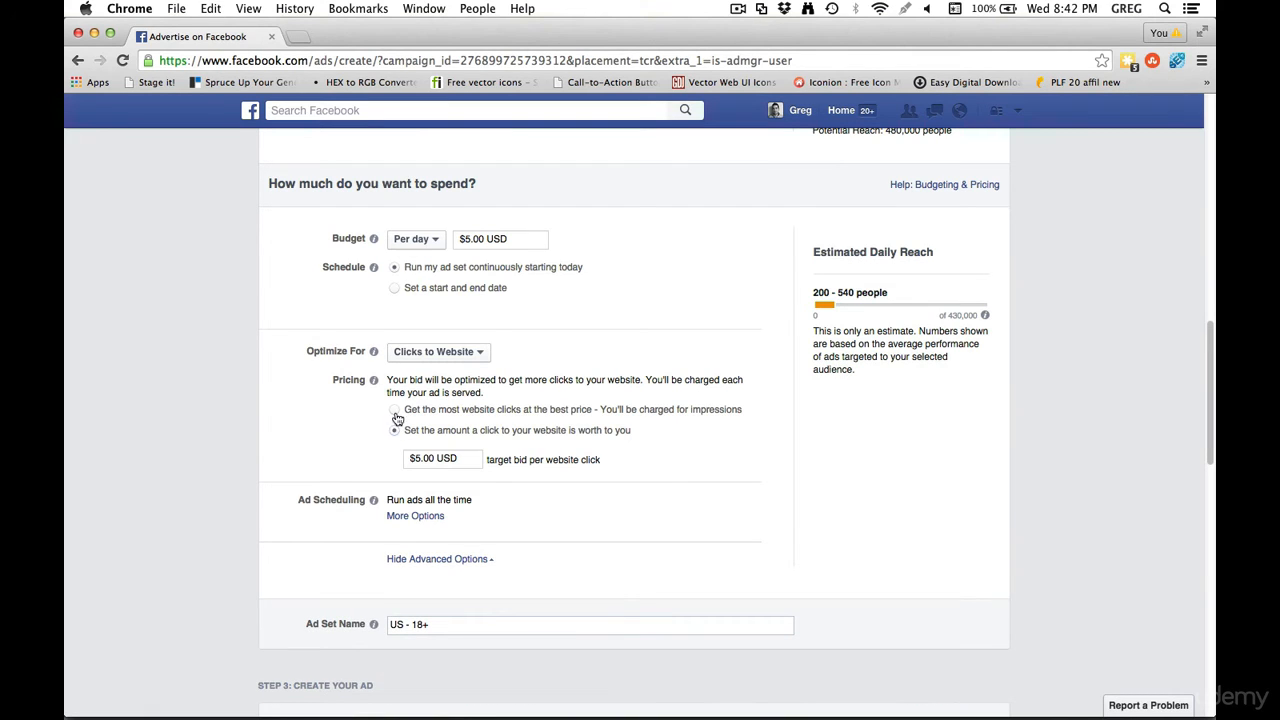
{"action": "left_click", "coordinate": [395, 410]}
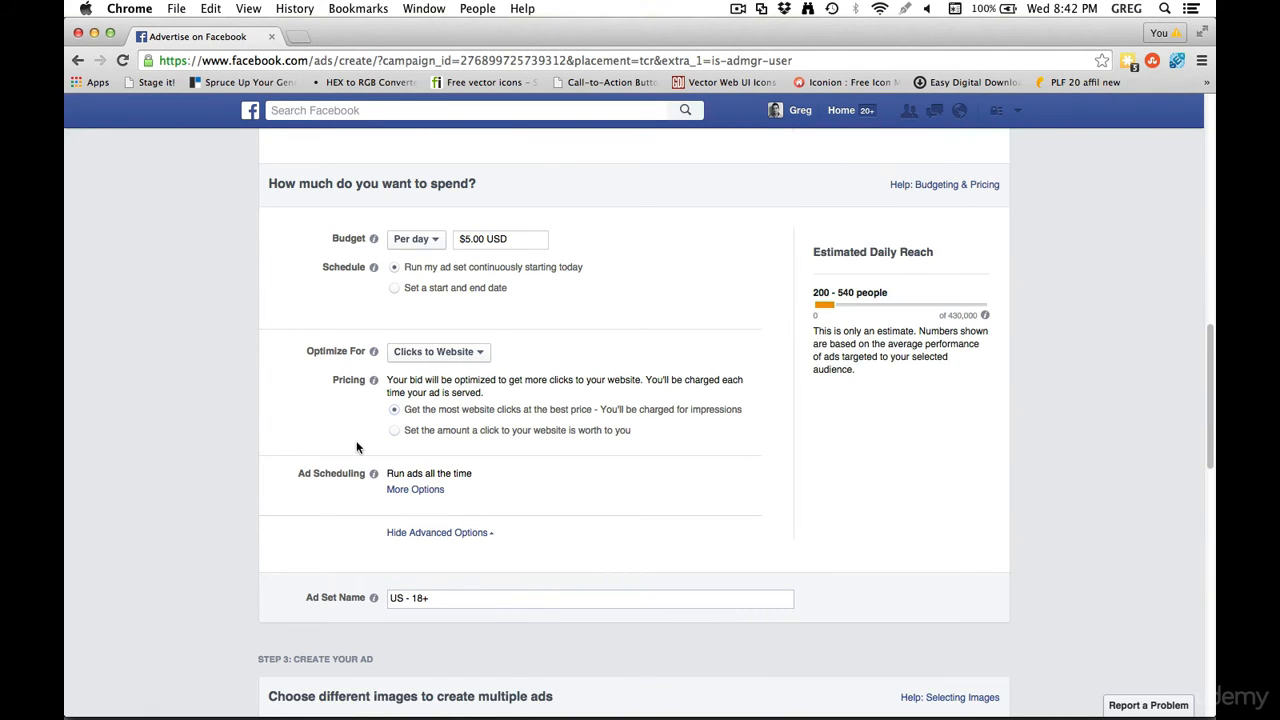
Search the free stock images for "marketing" in the ad's image selection.
{"action": "scroll", "coordinate": [298, 429], "scroll_direction": "down", "scroll_amount": 5}
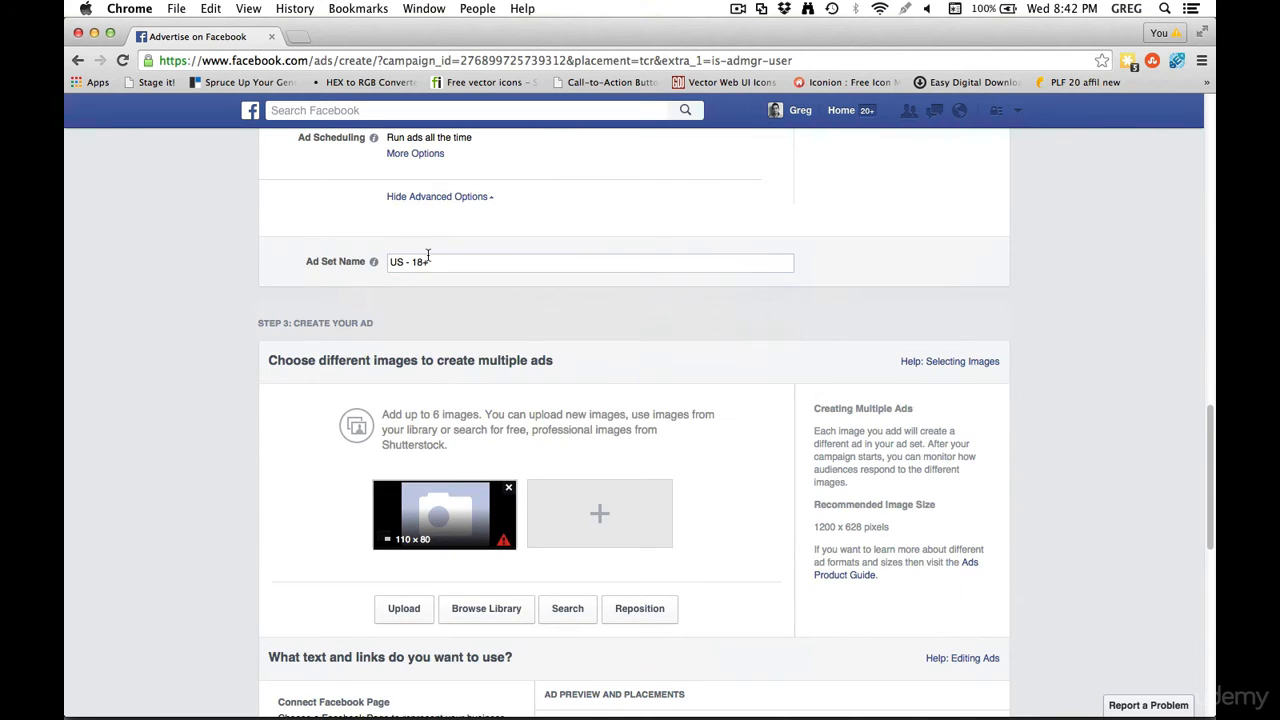
{"action": "scroll", "coordinate": [305, 296], "scroll_direction": "down", "scroll_amount": 5}
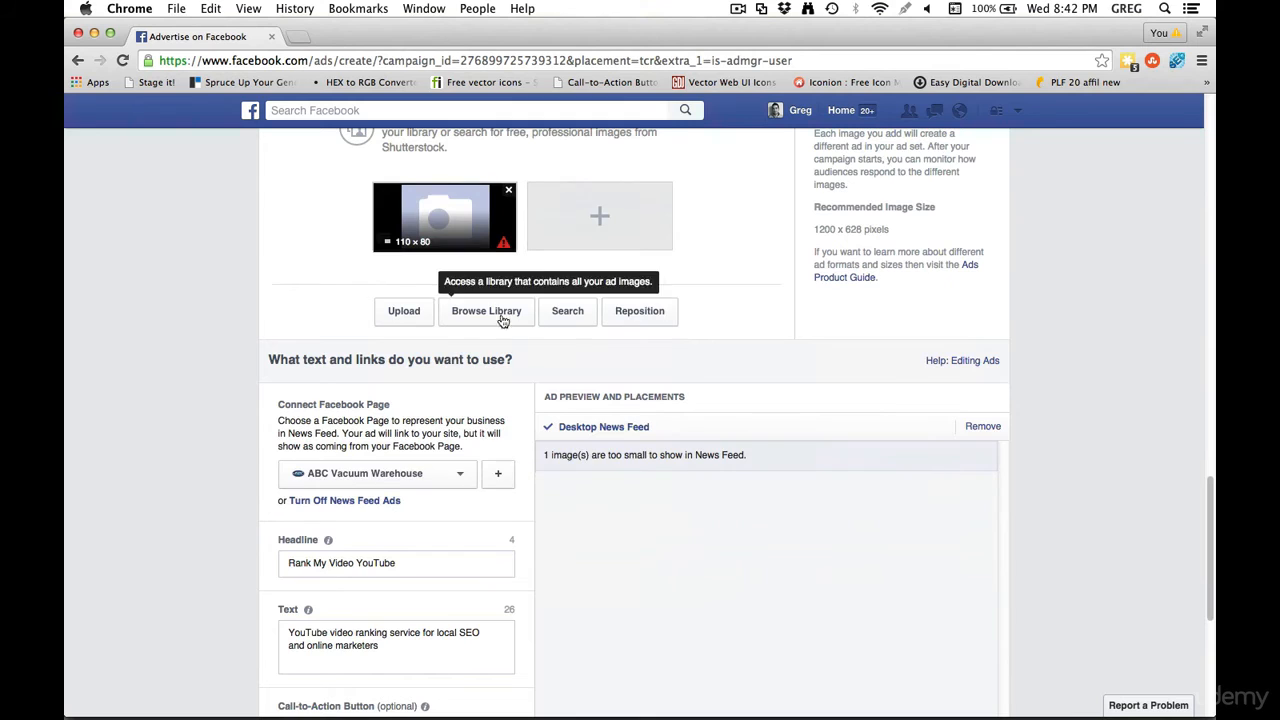
{"action": "scroll", "coordinate": [440, 230], "scroll_direction": "up", "scroll_amount": 1}
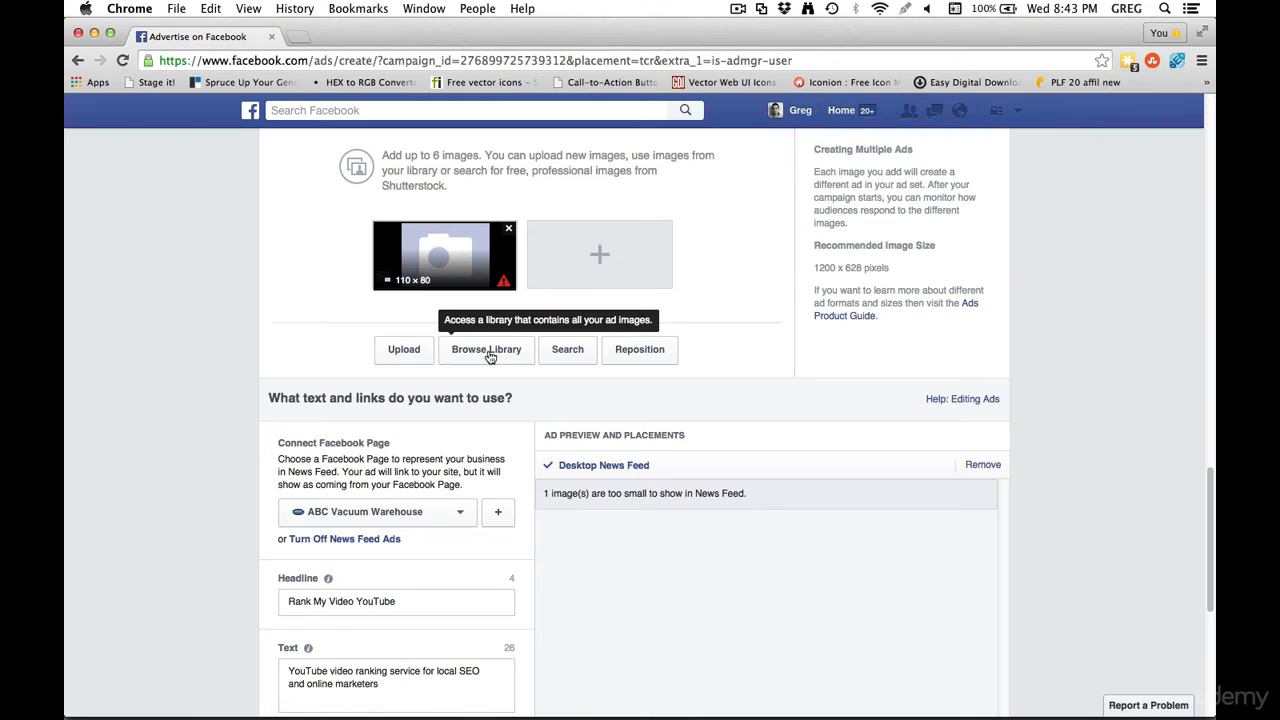
{"action": "left_click", "coordinate": [575, 354]}
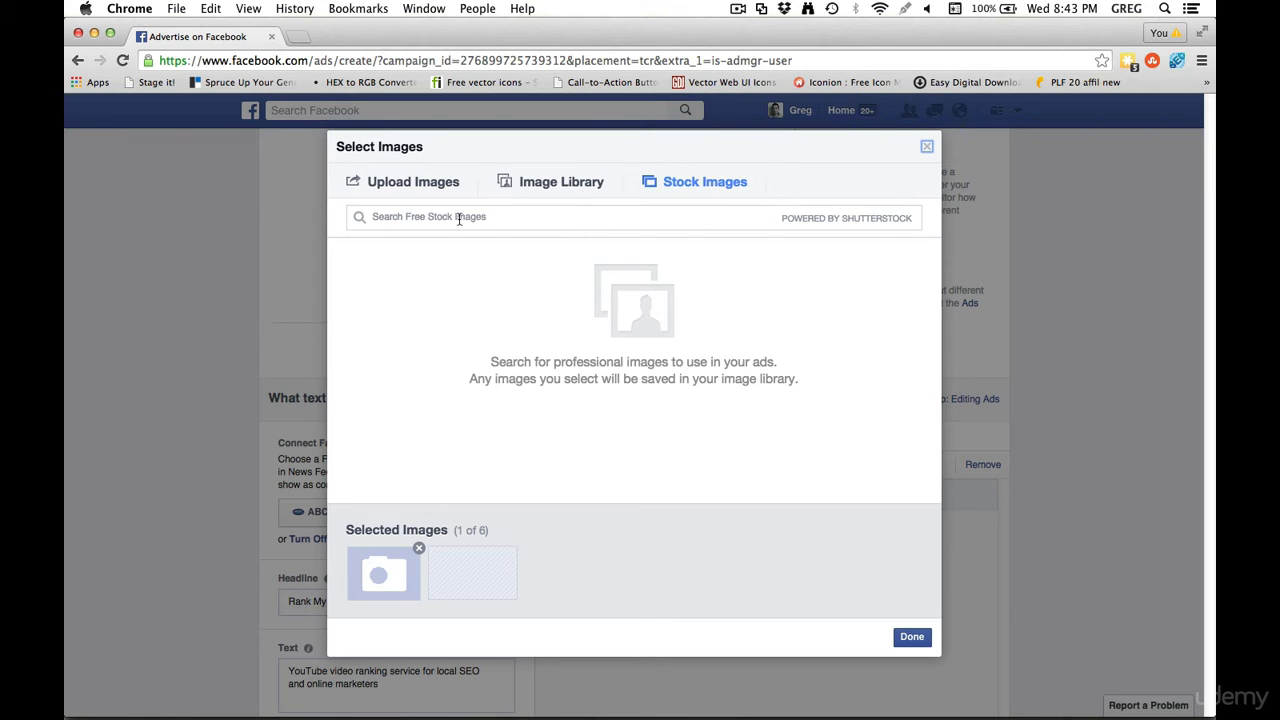
{"action": "left_click", "coordinate": [536, 216]}
{"action": "type", "text": "marketing"}
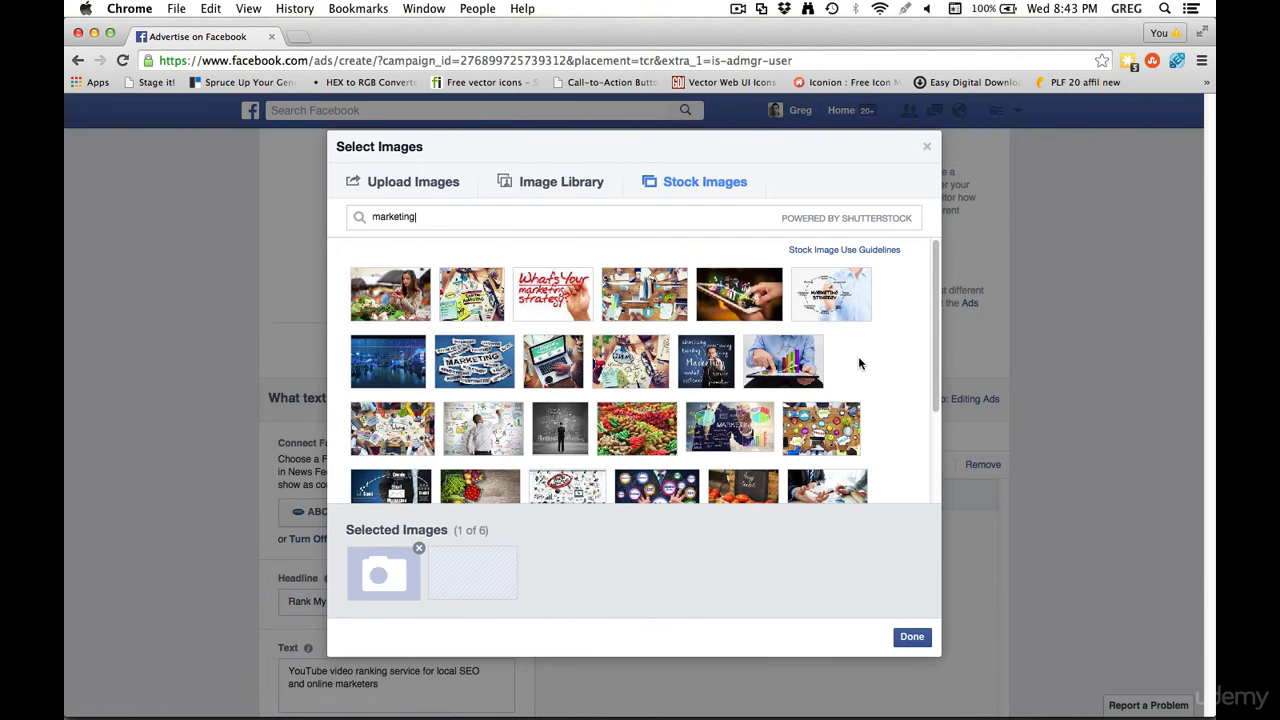
Replace the placeholder image with two stock images: the man drawing on a whiteboard and the blue "MARKETING" paper strips.
{"action": "scroll", "coordinate": [858, 356], "scroll_direction": "down", "scroll_amount": 1}
{"action": "mouse_move", "coordinate": [461, 401]}
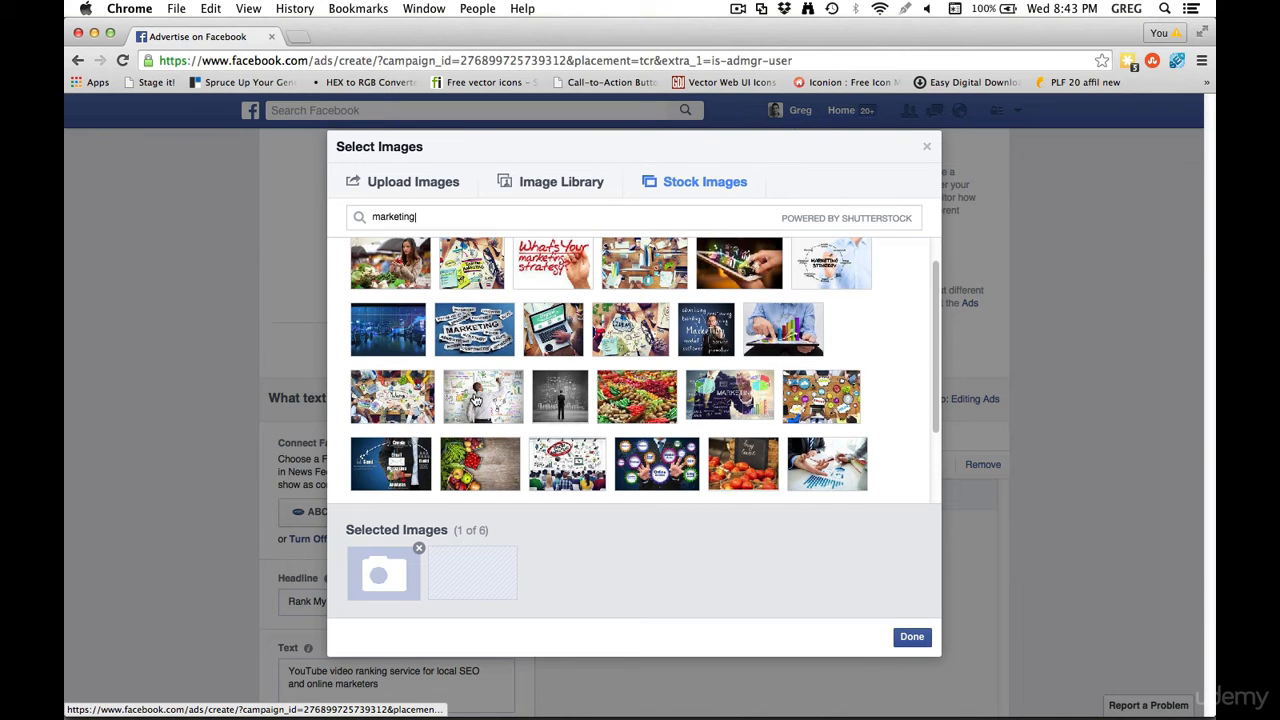
{"action": "left_click", "coordinate": [476, 400]}
{"action": "left_click", "coordinate": [489, 340]}
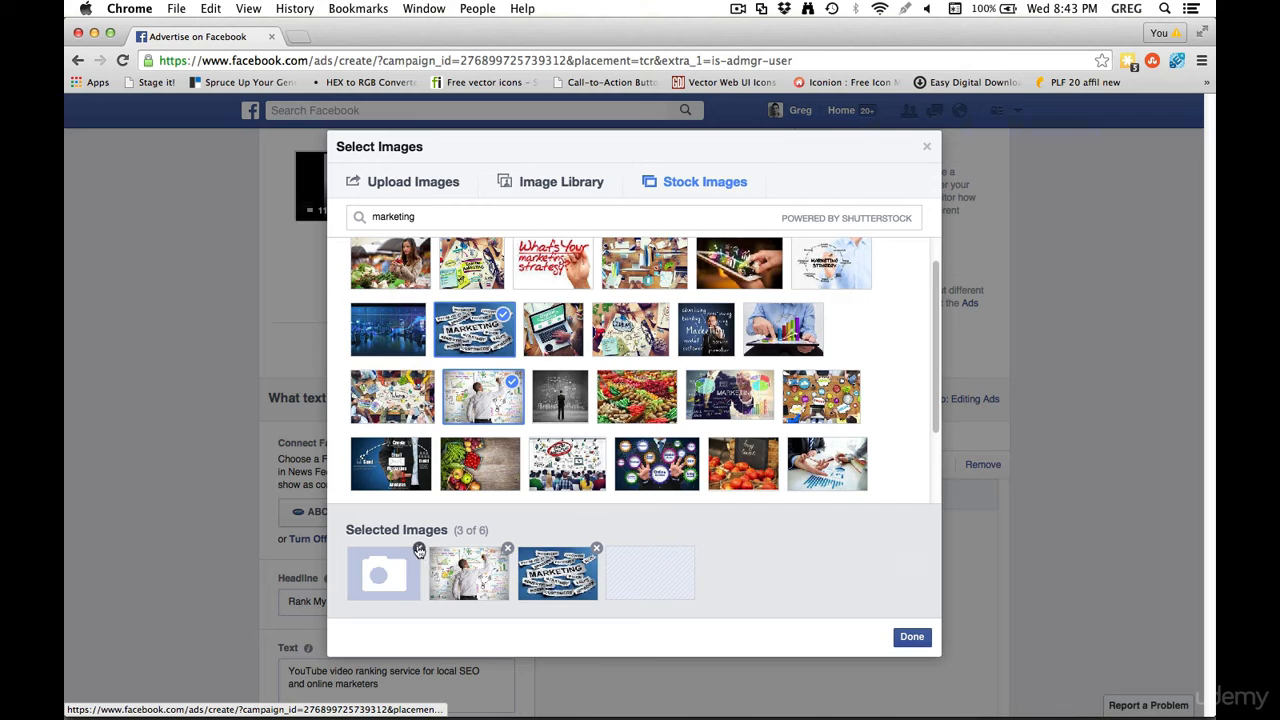
{"action": "left_click", "coordinate": [910, 640]}
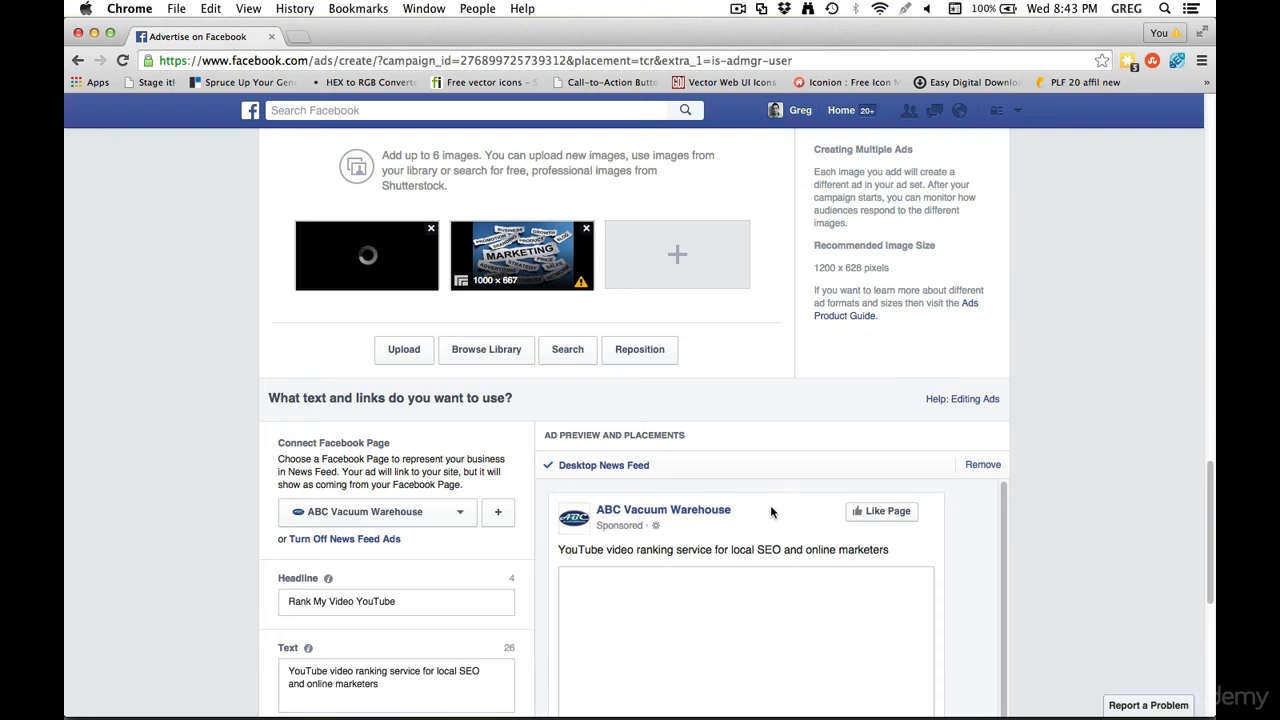
Connect the Rank My Video Facebook page to the ad in place of ABC Vacuum Warehouse.
{"action": "left_click", "coordinate": [458, 515]}
{"action": "scroll", "coordinate": [380, 450], "scroll_direction": "down", "scroll_amount": 1}
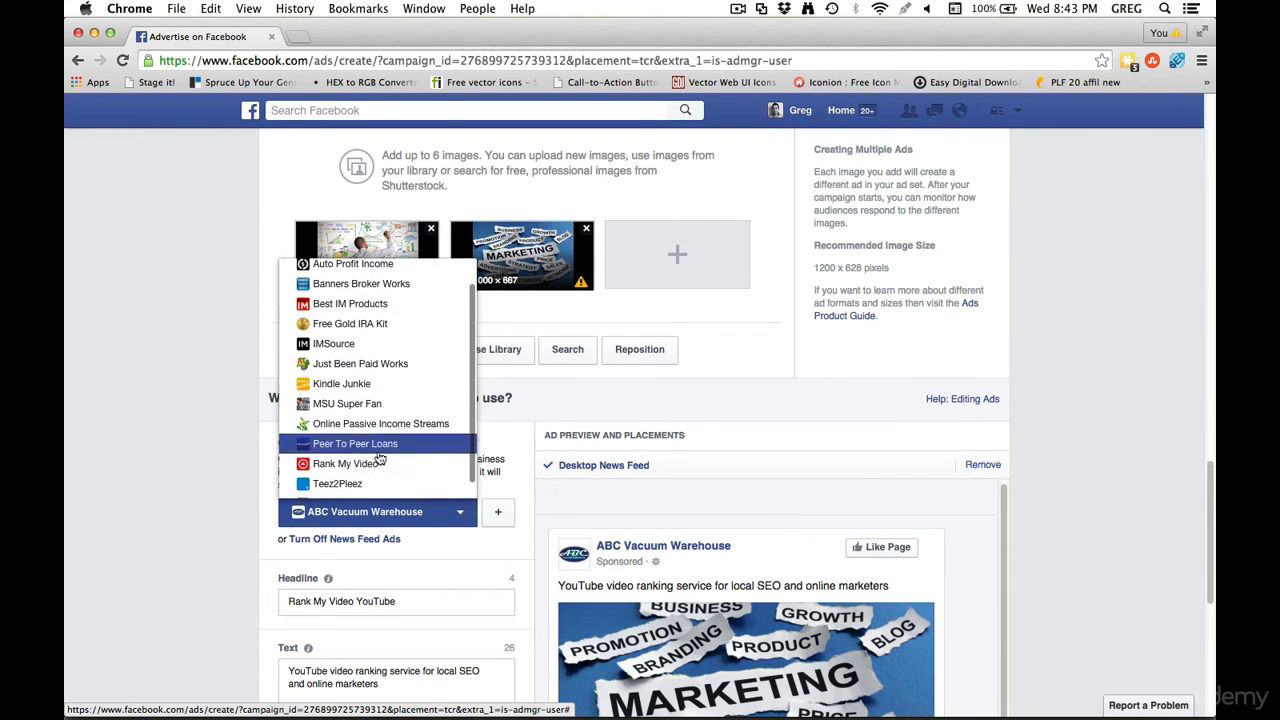
{"action": "left_click", "coordinate": [379, 465]}
Remove the Desktop News Feed and Mobile News Feed placements from the ad, and show the Right Column preview.
{"action": "scroll", "coordinate": [245, 480], "scroll_direction": "down", "scroll_amount": 2}
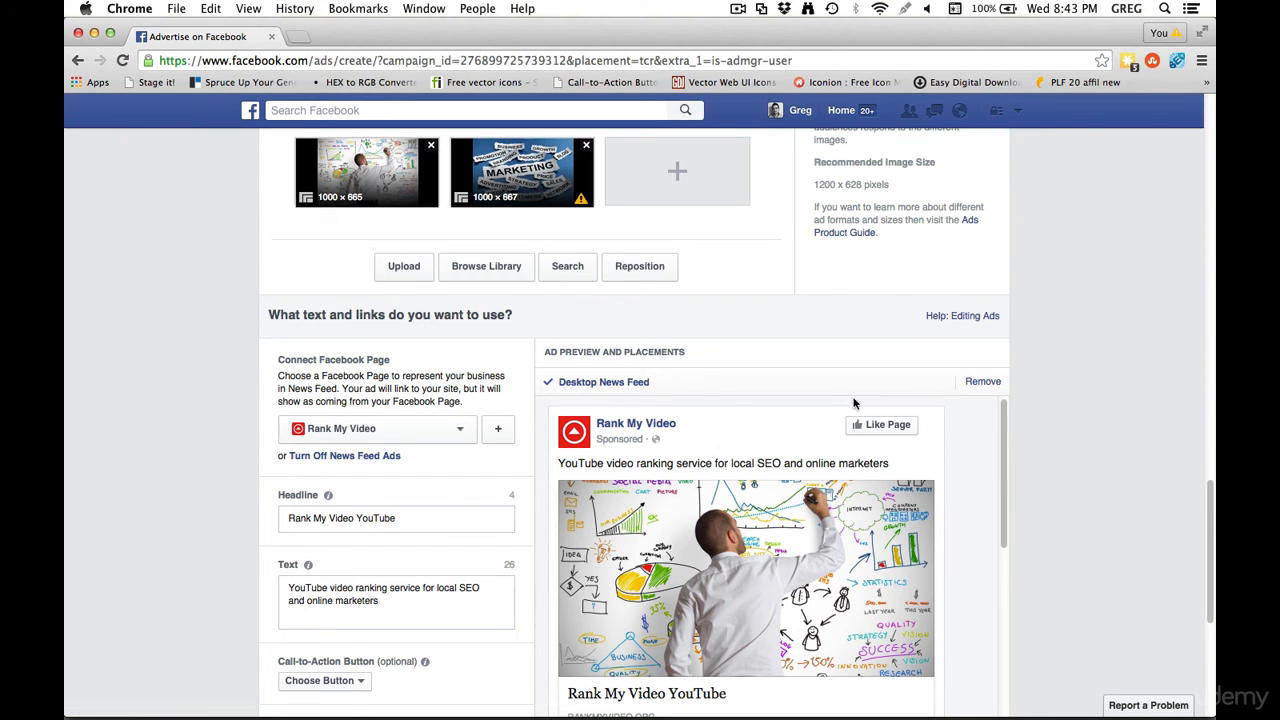
{"action": "scroll", "coordinate": [954, 496], "scroll_direction": "down", "scroll_amount": 1}
{"action": "scroll", "coordinate": [954, 496], "scroll_direction": "down", "scroll_amount": 5}
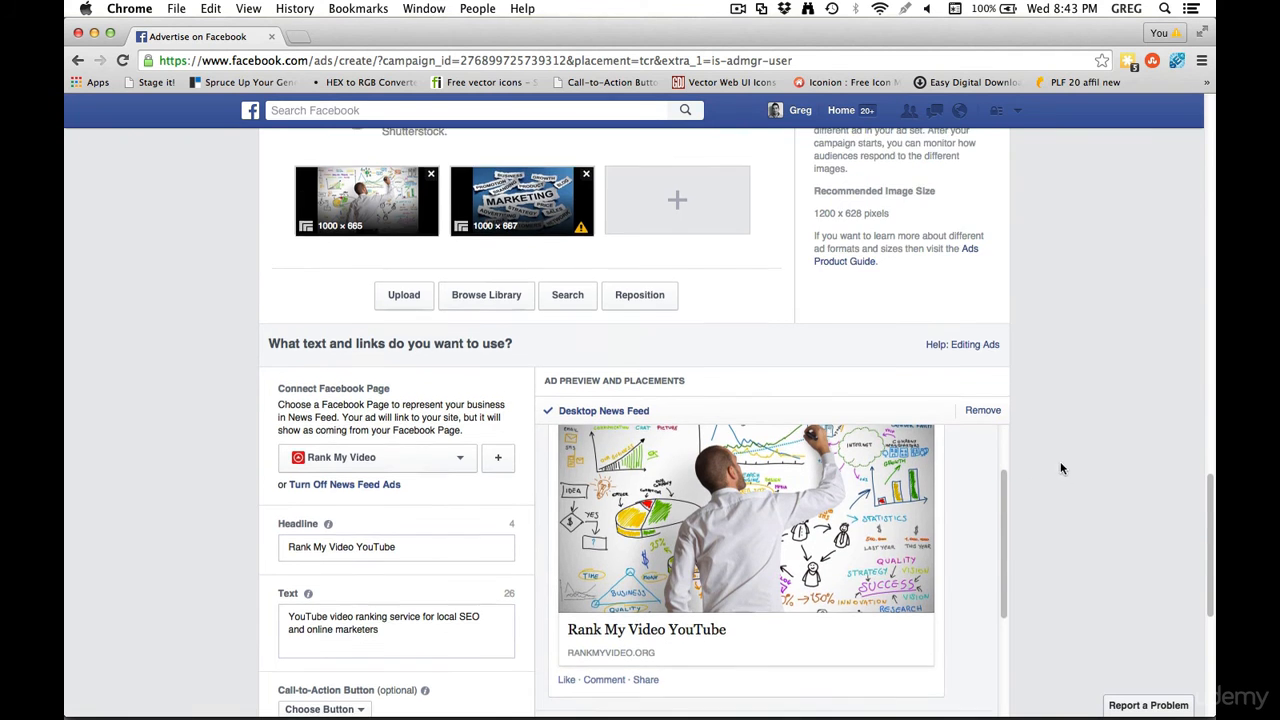
{"action": "scroll", "coordinate": [766, 569], "scroll_direction": "up", "scroll_amount": 6}
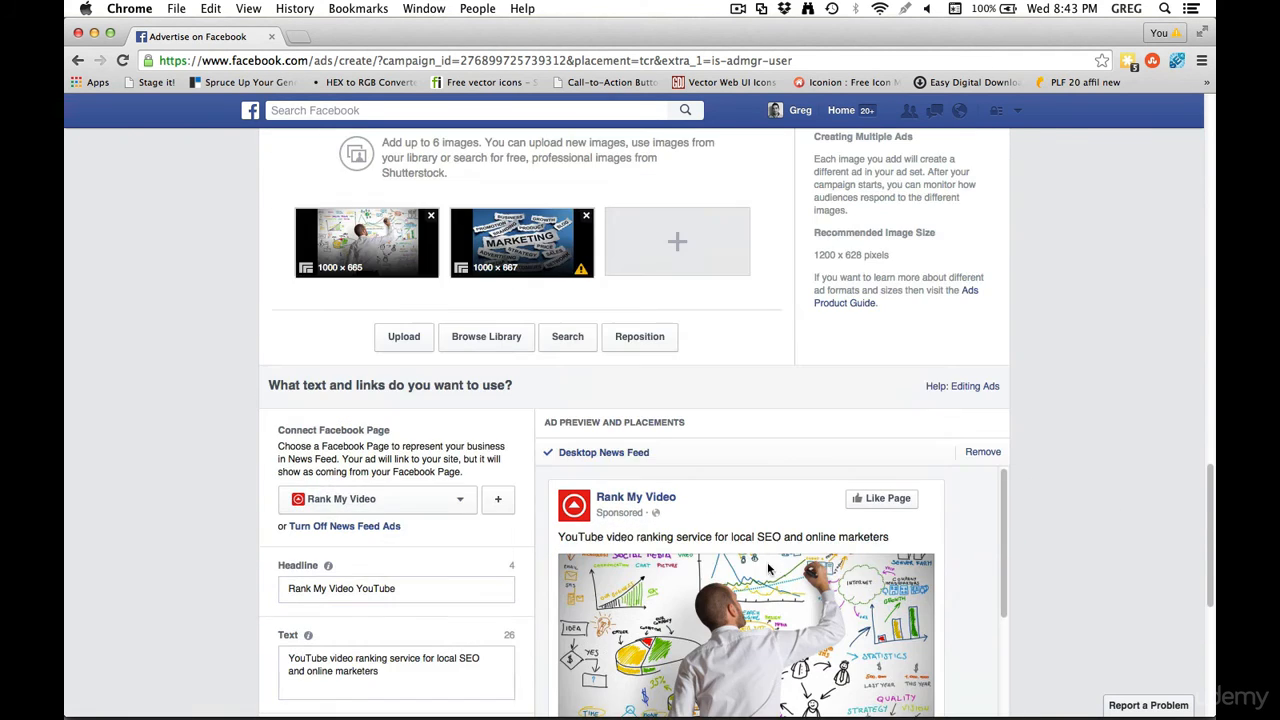
{"action": "scroll", "coordinate": [561, 511], "scroll_direction": "down", "scroll_amount": 1}
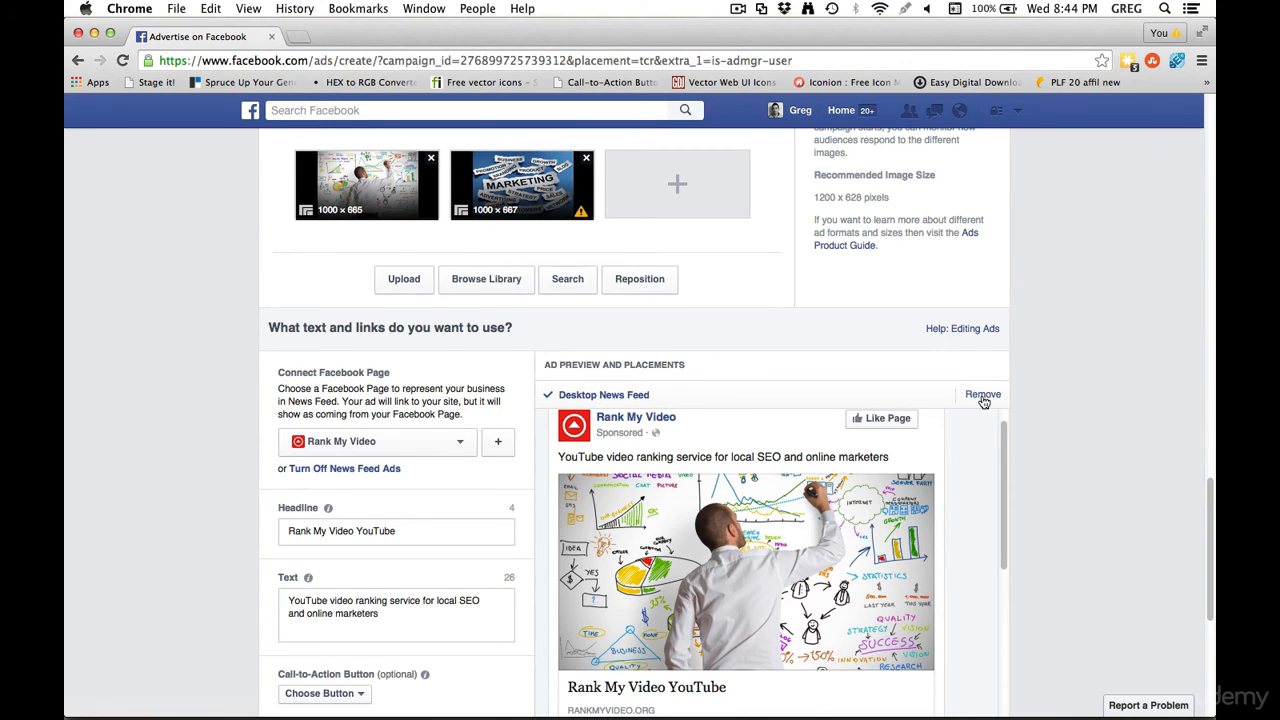
{"action": "scroll", "coordinate": [990, 390], "scroll_direction": "down", "scroll_amount": 2}
{"action": "scroll", "coordinate": [894, 444], "scroll_direction": "up", "scroll_amount": 1}
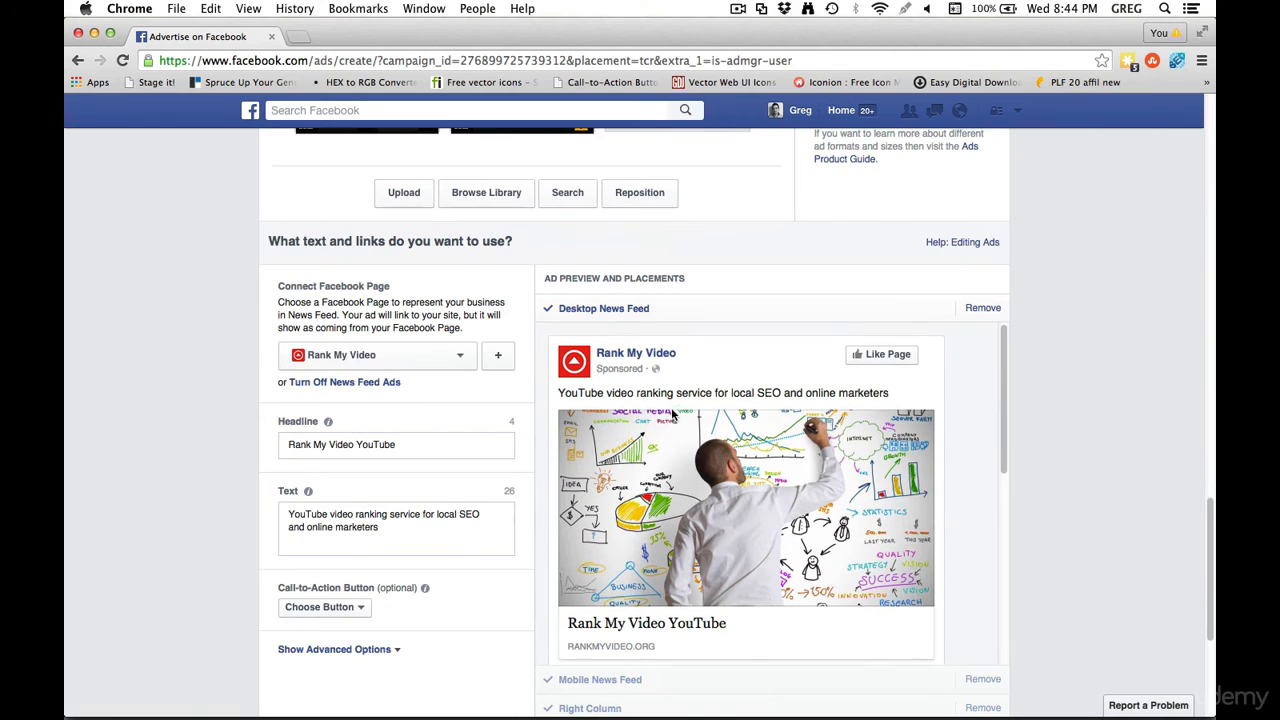
{"action": "left_click", "coordinate": [986, 310]}
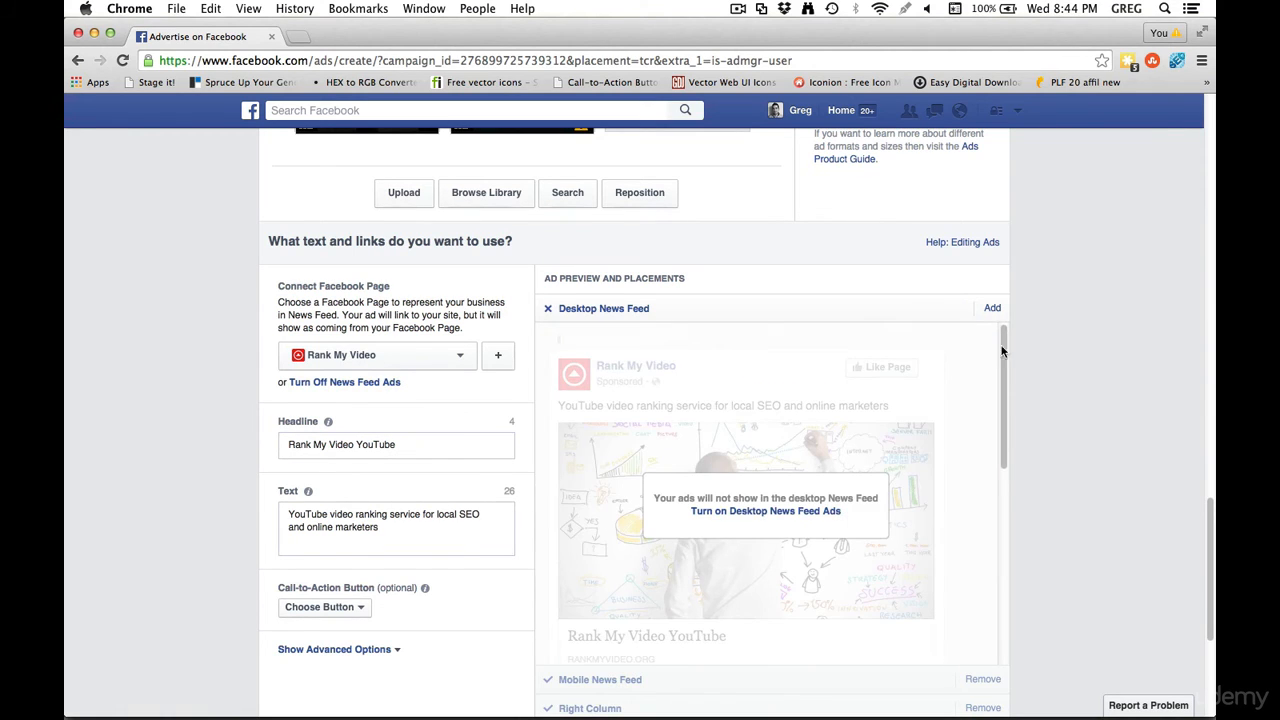
{"action": "scroll", "coordinate": [1016, 484], "scroll_direction": "down", "scroll_amount": 4}
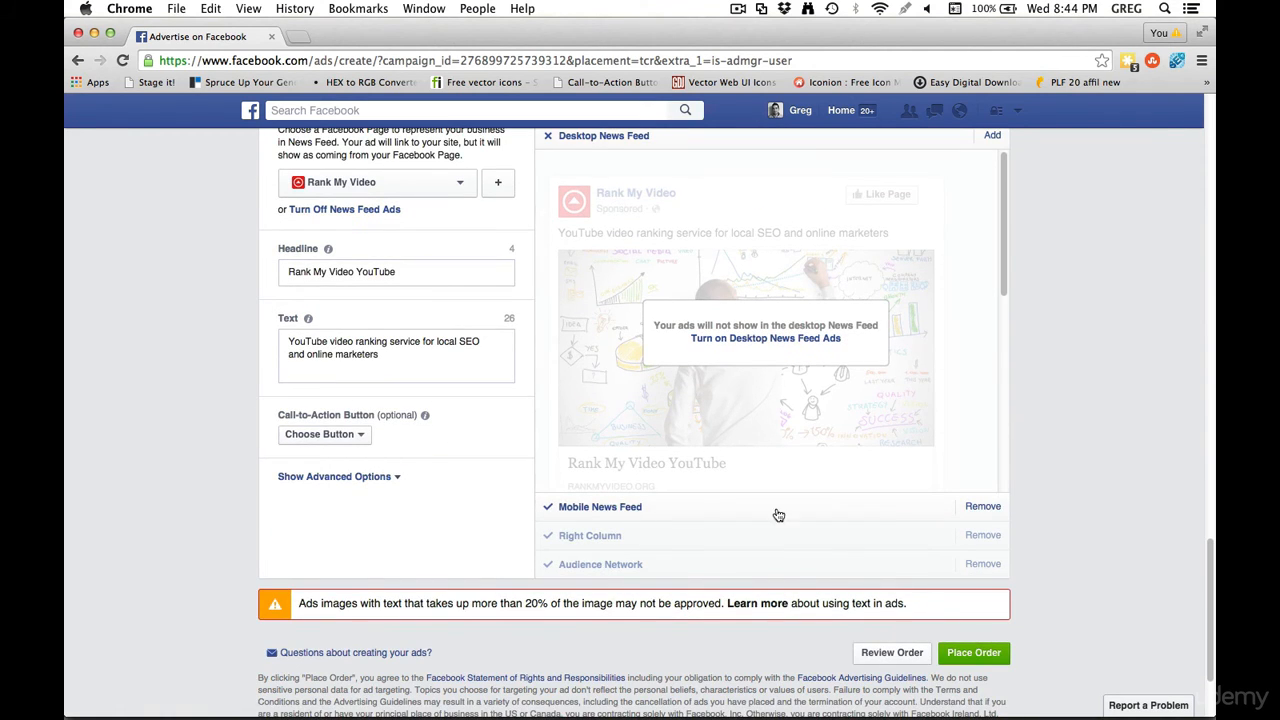
{"action": "left_click", "coordinate": [983, 507]}
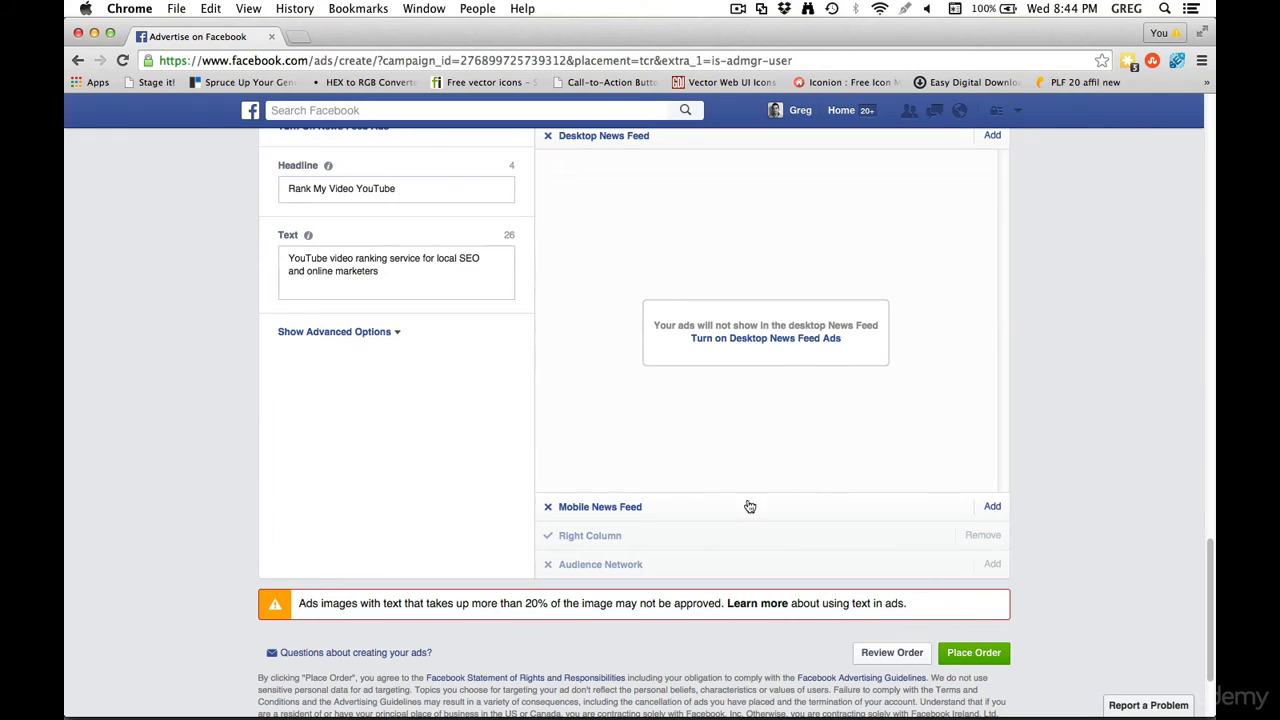
{"action": "left_click", "coordinate": [617, 541]}
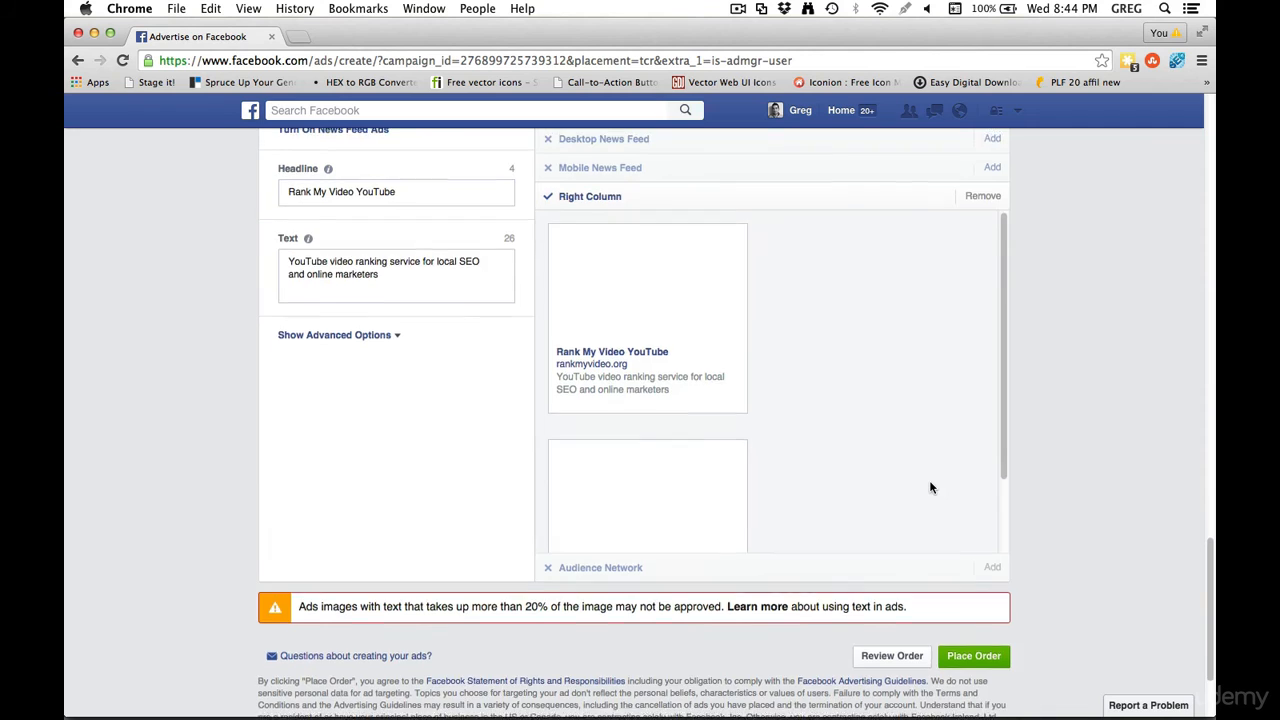
Review the ad's headline and text, and expand the advanced options to examine the Conversion Tracking Pixel choices.
{"action": "scroll", "coordinate": [930, 487], "scroll_direction": "up", "scroll_amount": 2}
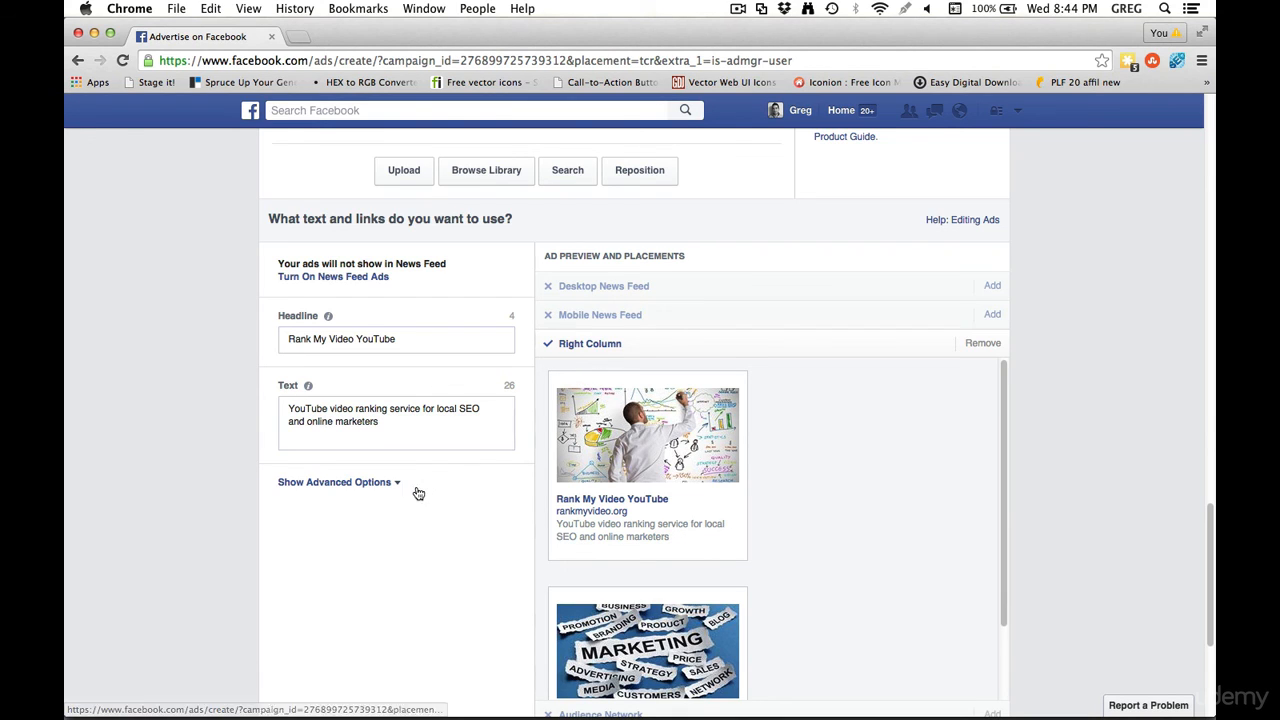
{"action": "left_click_drag", "start_coordinate": [408, 339], "coordinate": [294, 340]}
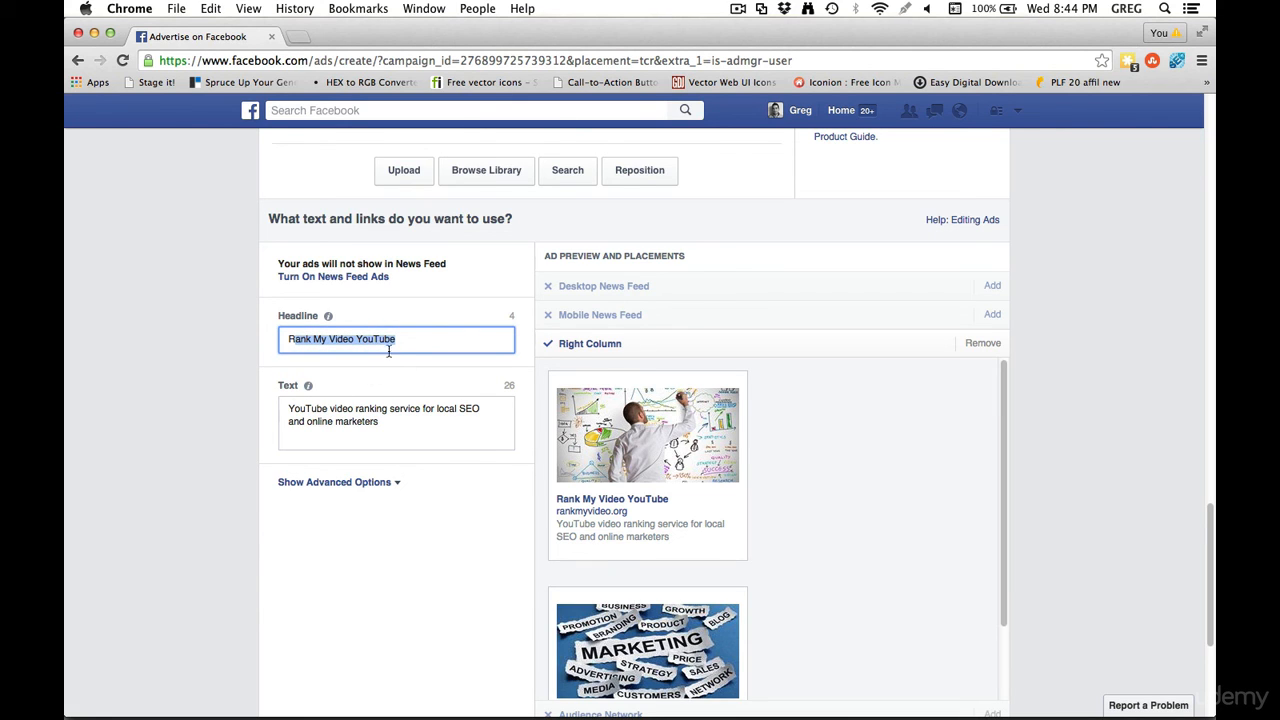
{"action": "left_click_drag", "start_coordinate": [400, 424], "coordinate": [293, 405]}
{"action": "left_click", "coordinate": [370, 483]}
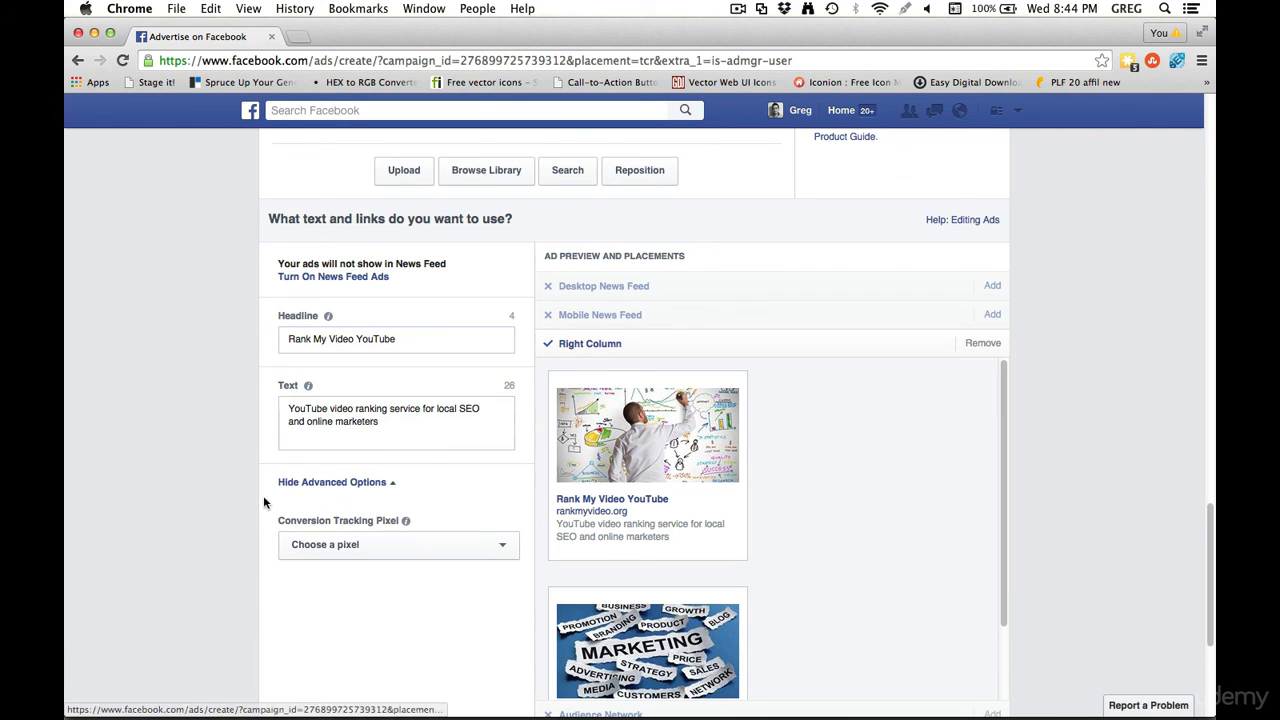
{"action": "left_click", "coordinate": [432, 556]}
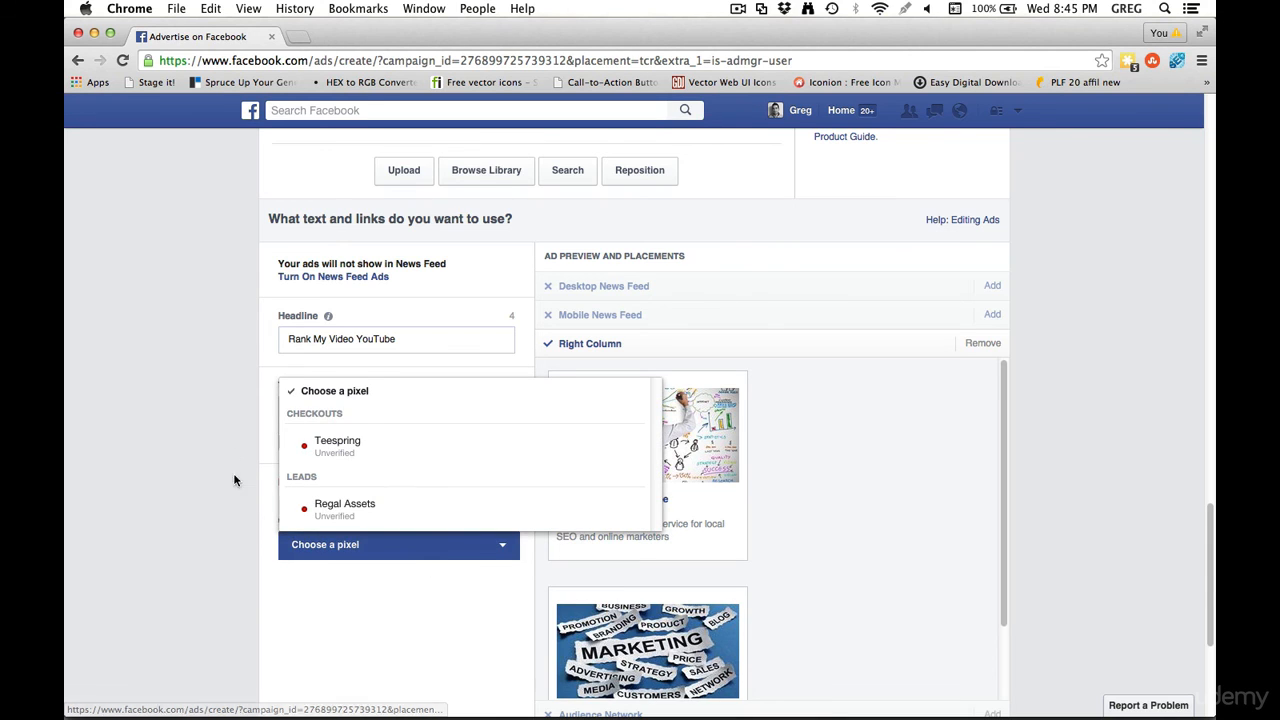
{"action": "left_click", "coordinate": [234, 431]}
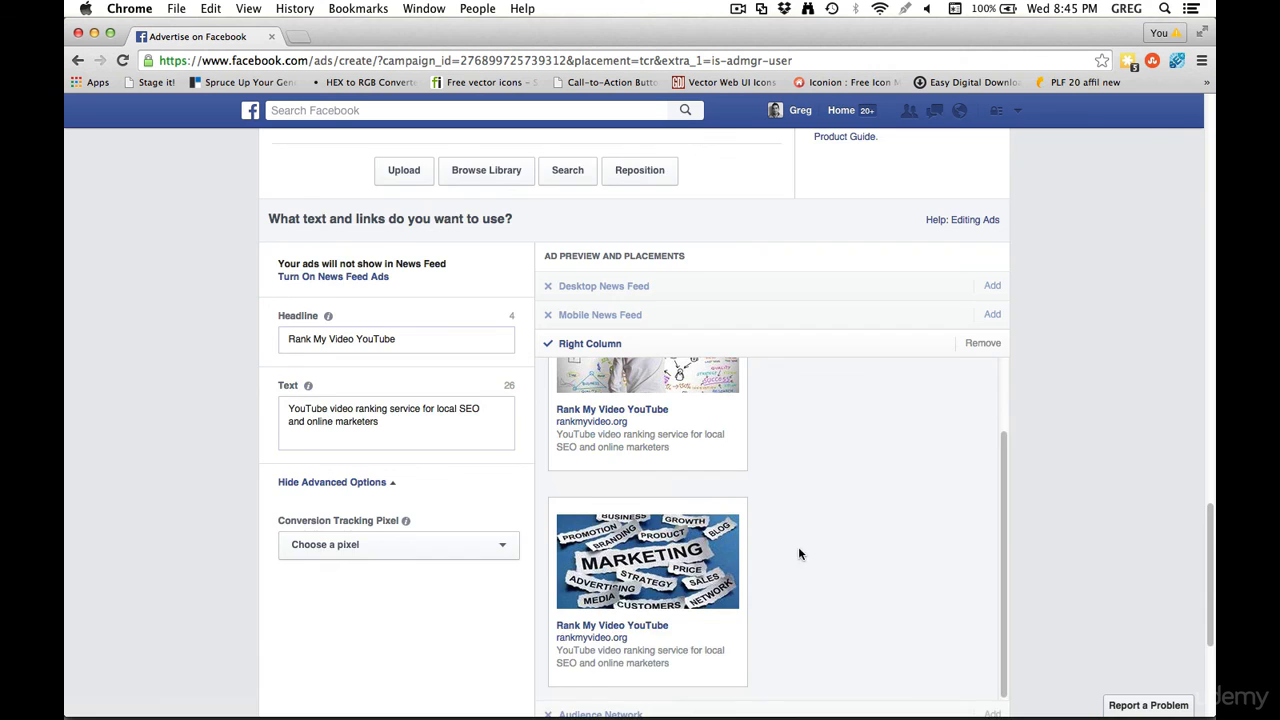
Examine and compare the Right Column previews of the two ads with their different images.
{"action": "scroll", "coordinate": [797, 551], "scroll_direction": "down", "scroll_amount": 2}
{"action": "scroll", "coordinate": [895, 491], "scroll_direction": "up", "scroll_amount": 3}
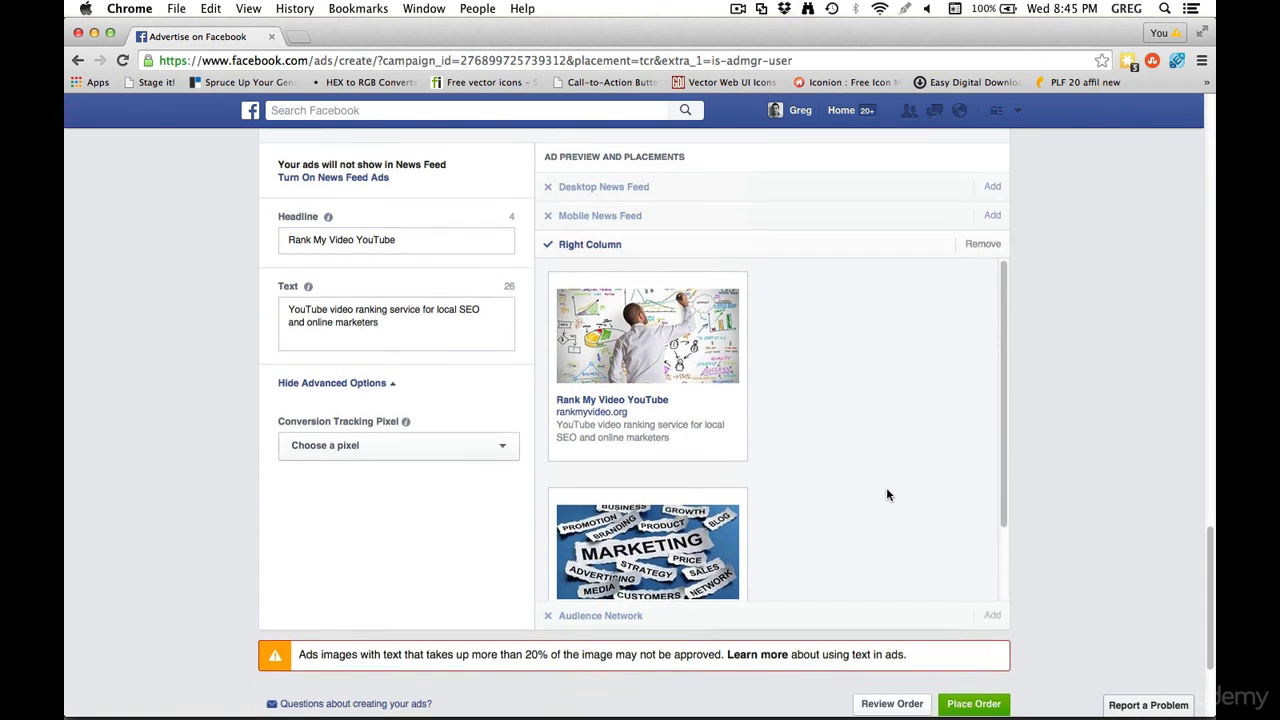
{"action": "scroll", "coordinate": [886, 491], "scroll_direction": "up", "scroll_amount": 1}
{"action": "scroll", "coordinate": [817, 520], "scroll_direction": "down", "scroll_amount": 4}
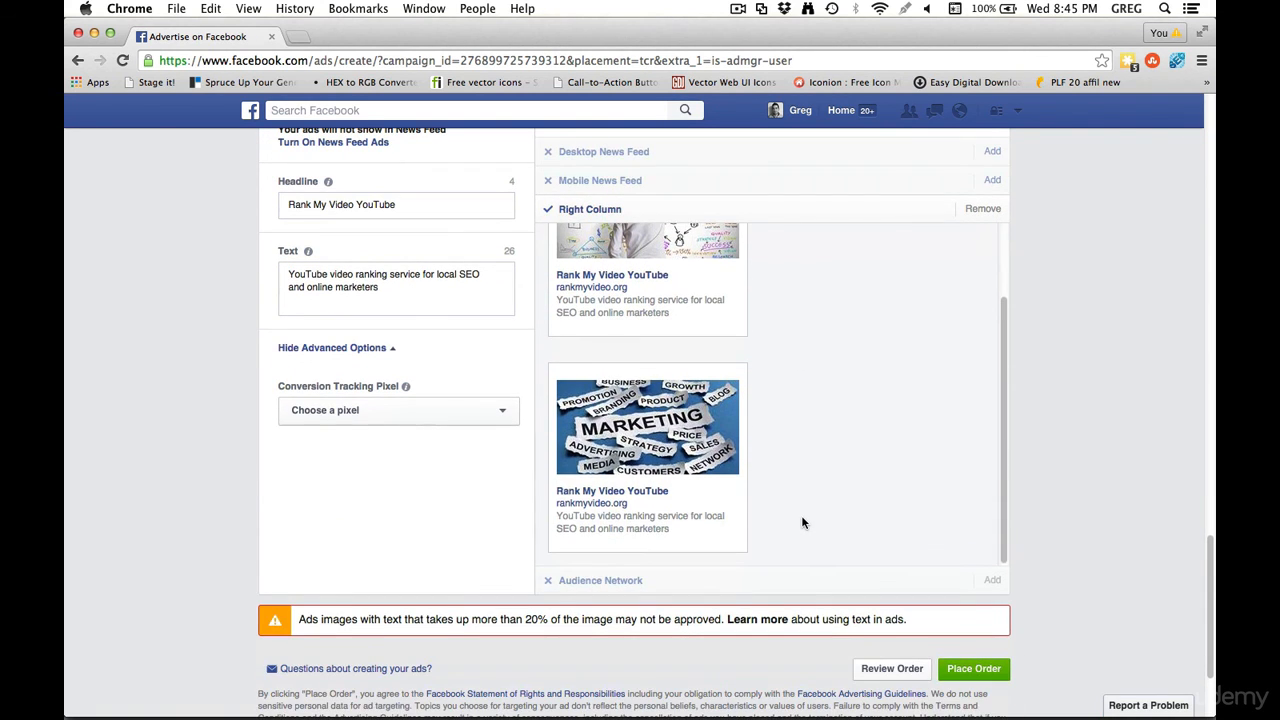
{"action": "scroll", "coordinate": [801, 522], "scroll_direction": "up", "scroll_amount": 2}
{"action": "scroll", "coordinate": [843, 443], "scroll_direction": "up", "scroll_amount": 1}
{"action": "scroll", "coordinate": [843, 443], "scroll_direction": "down", "scroll_amount": 2}
{"action": "scroll", "coordinate": [797, 457], "scroll_direction": "up", "scroll_amount": 2}
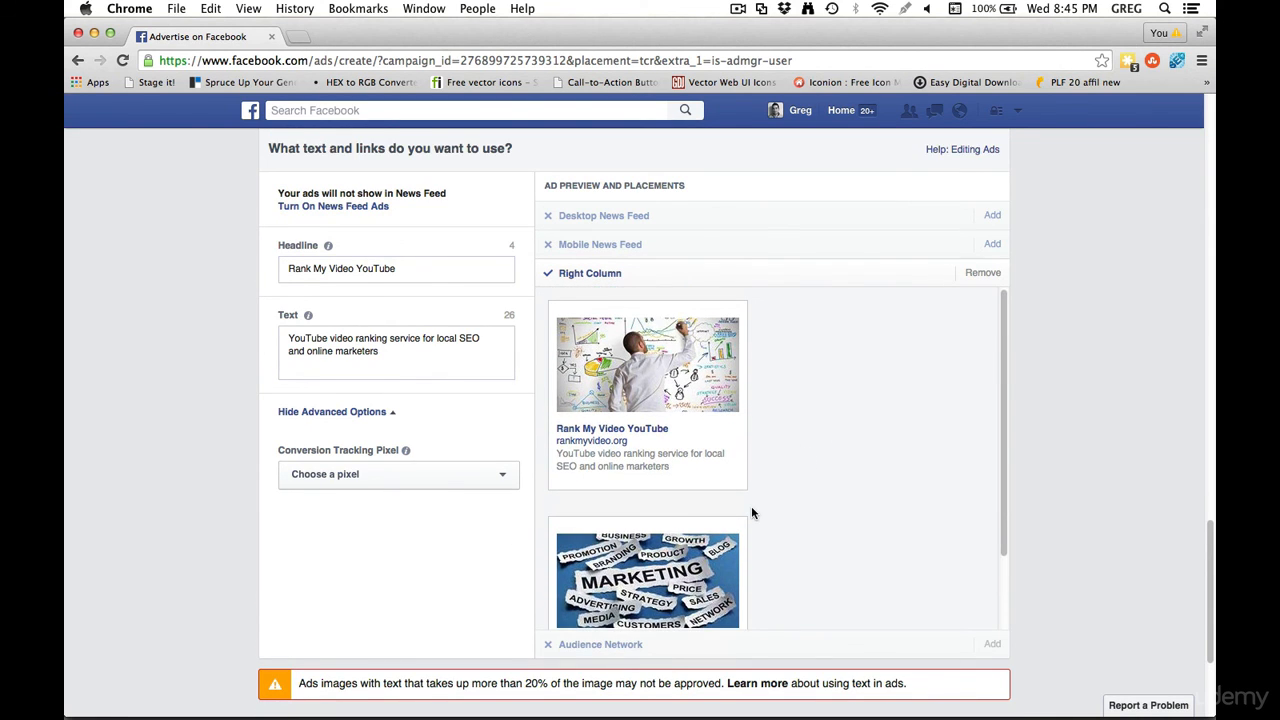
{"action": "scroll", "coordinate": [752, 508], "scroll_direction": "up", "scroll_amount": 1}
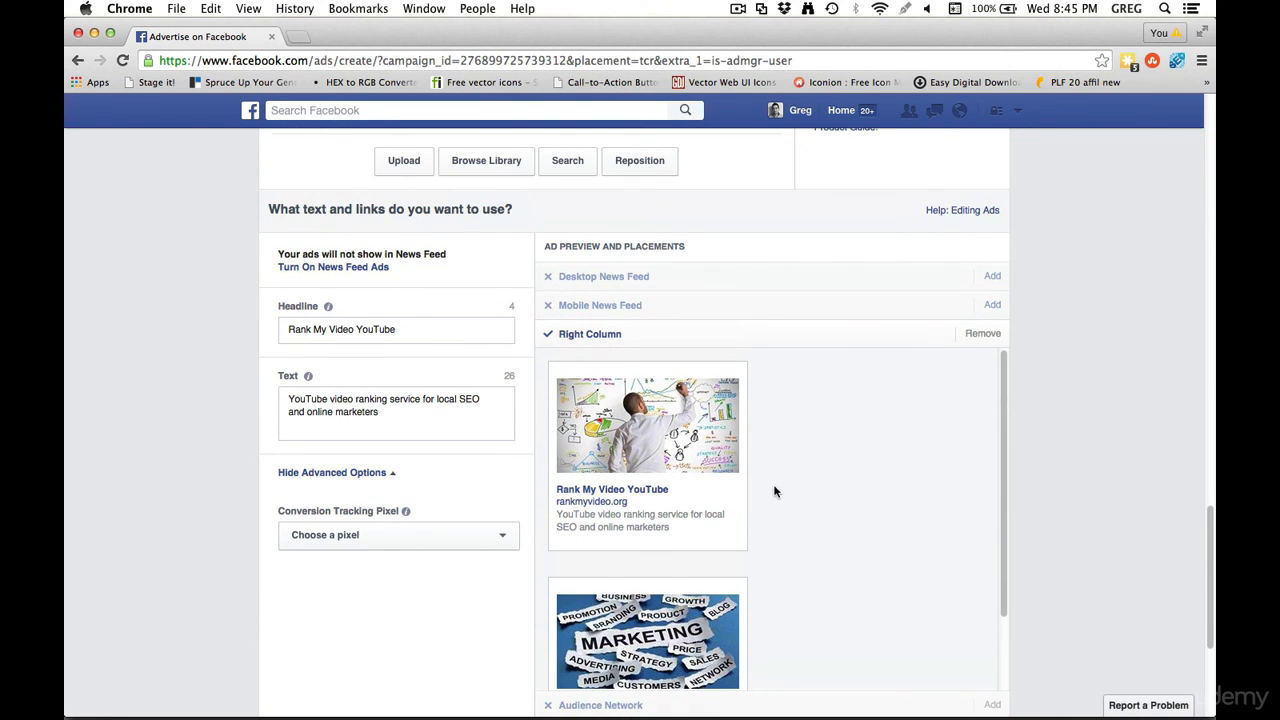
{"action": "scroll", "coordinate": [817, 517], "scroll_direction": "down", "scroll_amount": 3}
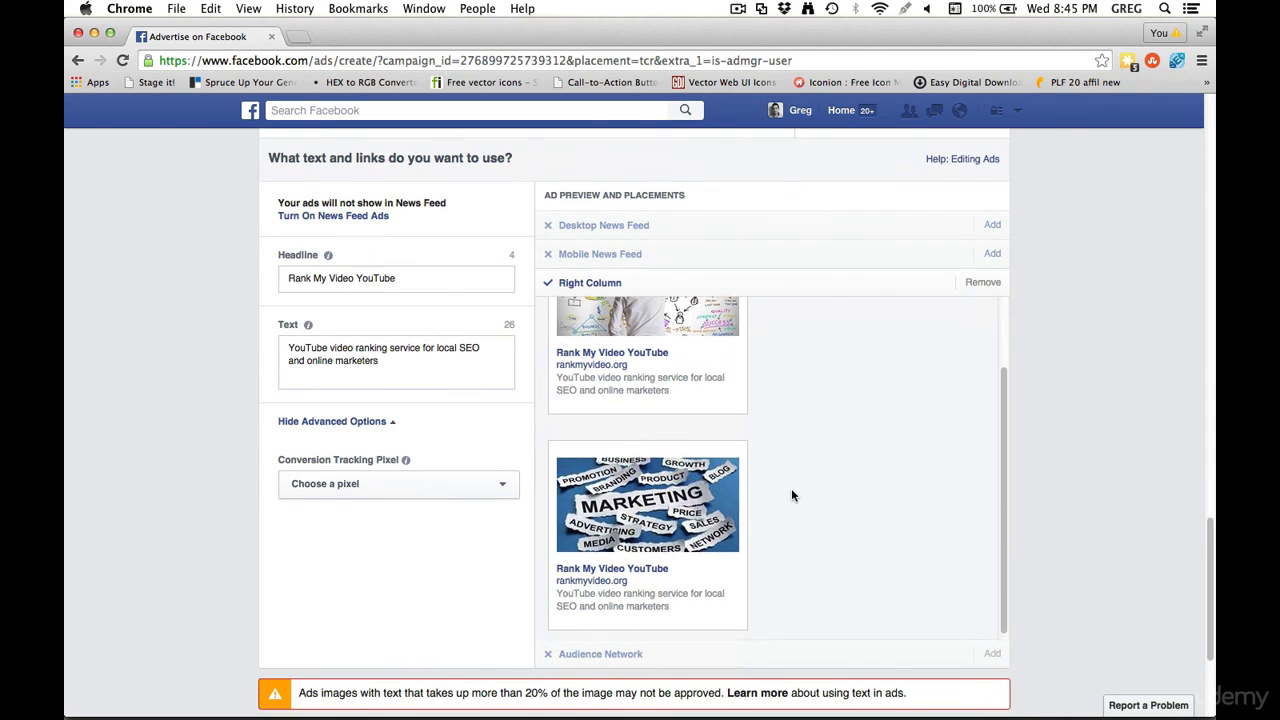
{"action": "scroll", "coordinate": [771, 500], "scroll_direction": "up", "scroll_amount": 2}
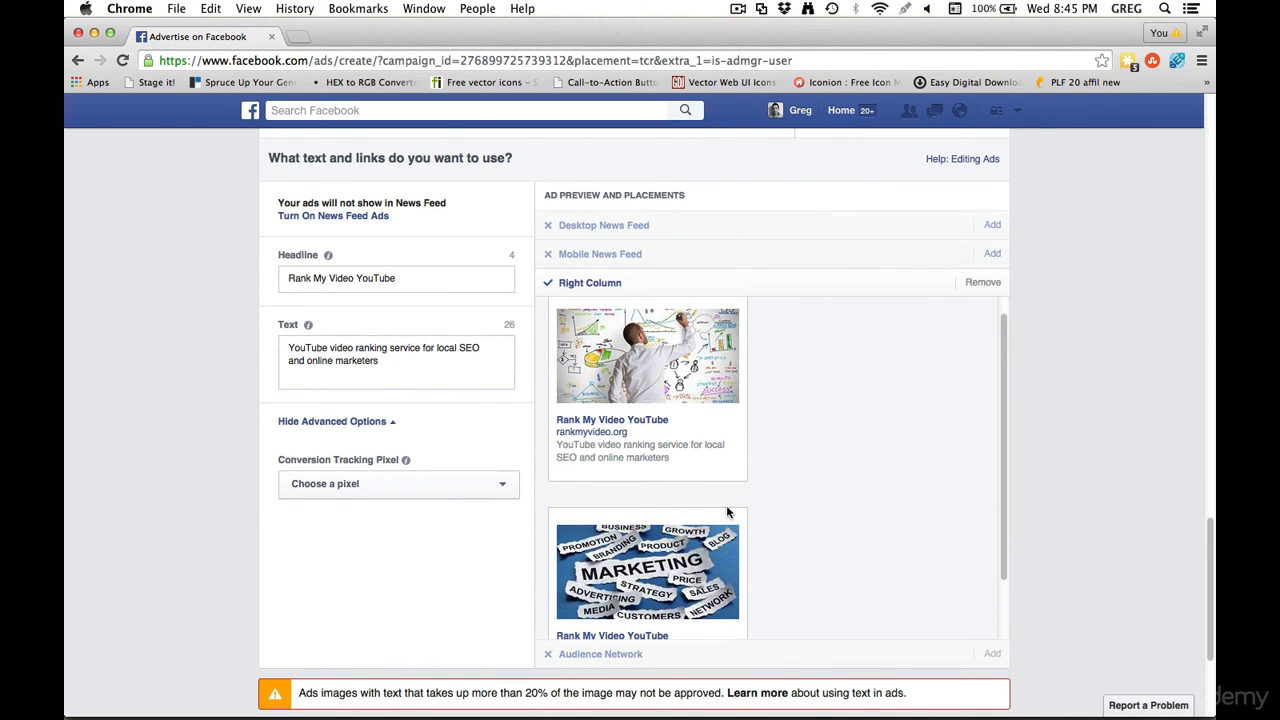
{"action": "scroll", "coordinate": [714, 460], "scroll_direction": "up", "scroll_amount": 1}
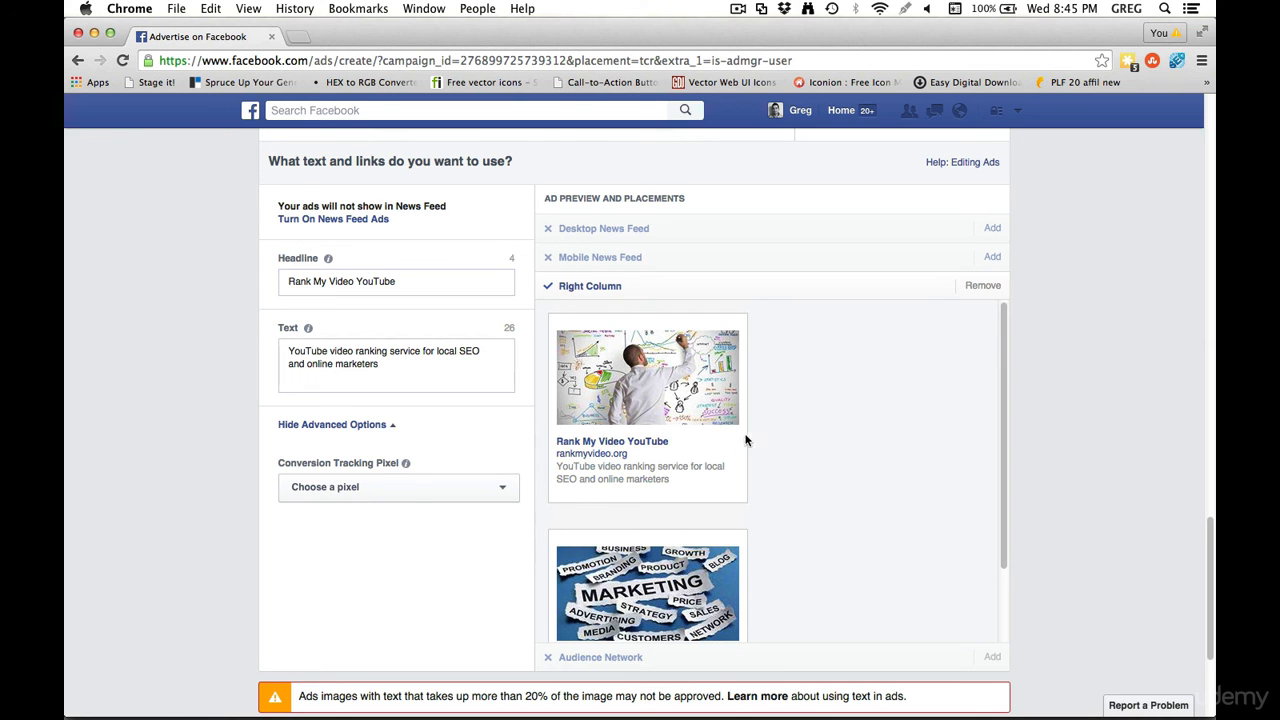
Look back over the ad images, spending and audience settings as far as the campaign name.
{"action": "scroll", "coordinate": [976, 505], "scroll_direction": "up", "scroll_amount": 5}
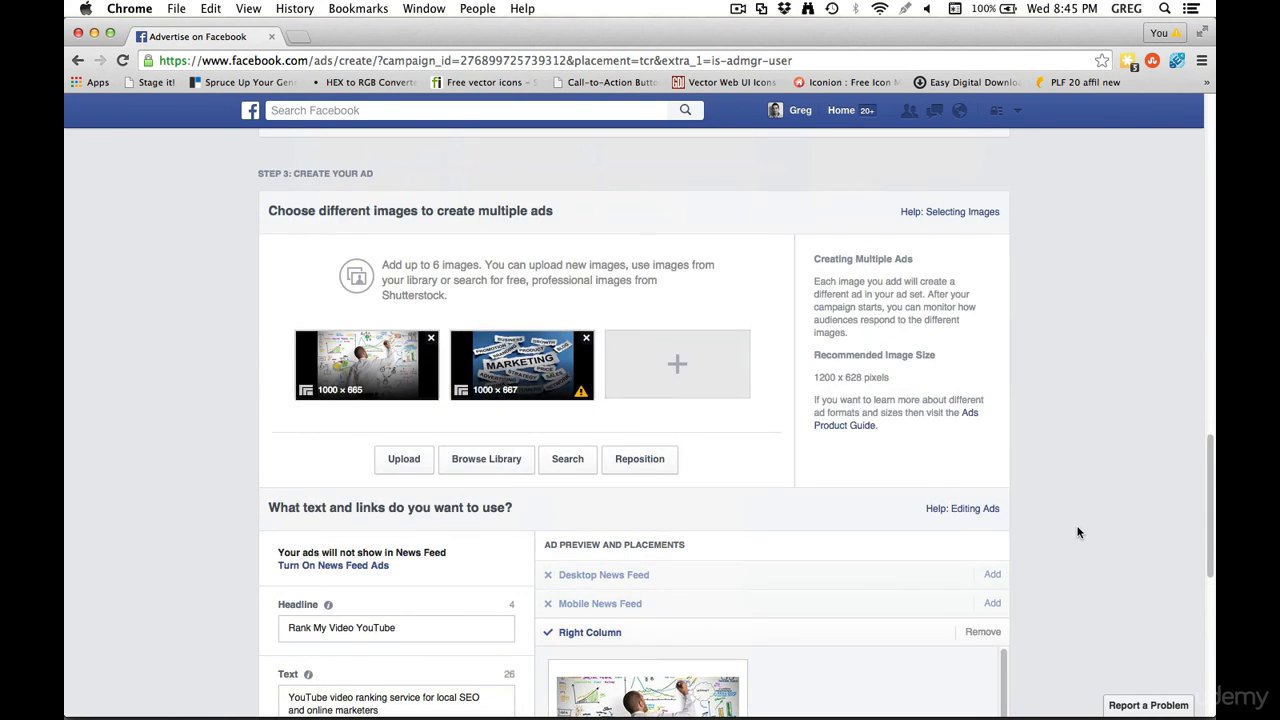
{"action": "scroll", "coordinate": [1078, 532], "scroll_direction": "up", "scroll_amount": 10}
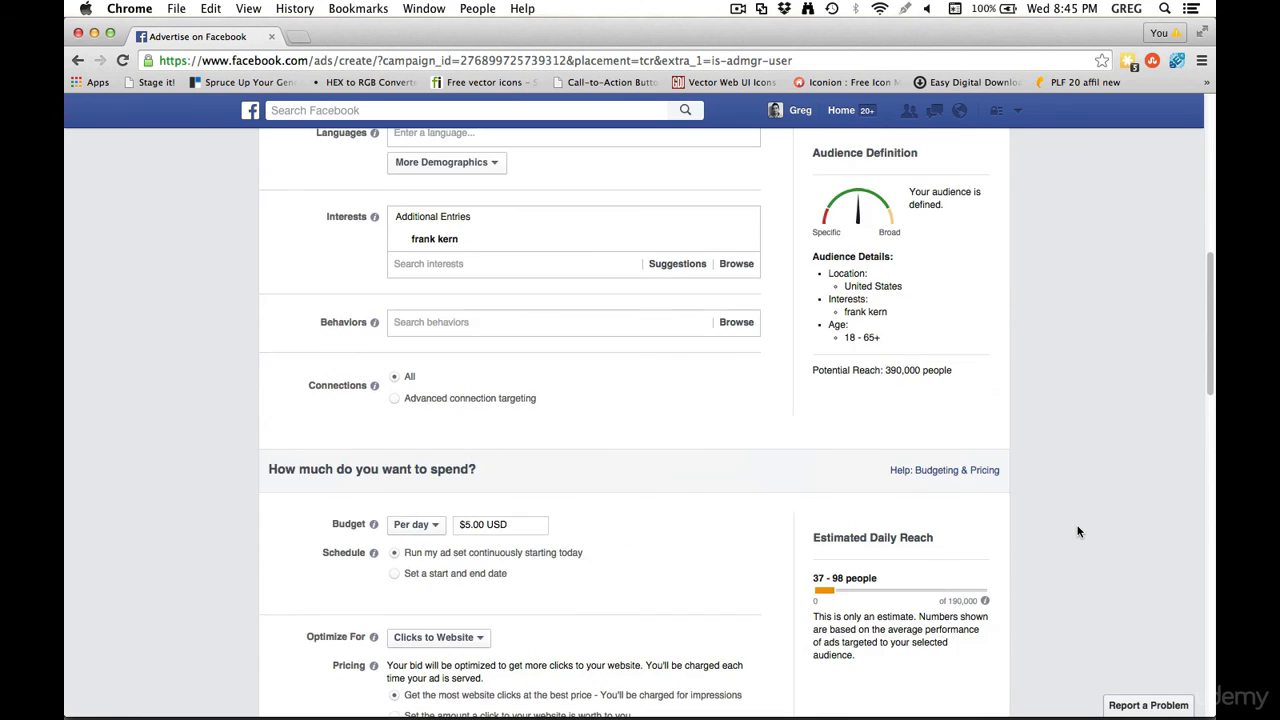
{"action": "scroll", "coordinate": [1078, 532], "scroll_direction": "up", "scroll_amount": 6}
{"action": "scroll", "coordinate": [1078, 532], "scroll_direction": "up", "scroll_amount": 3}
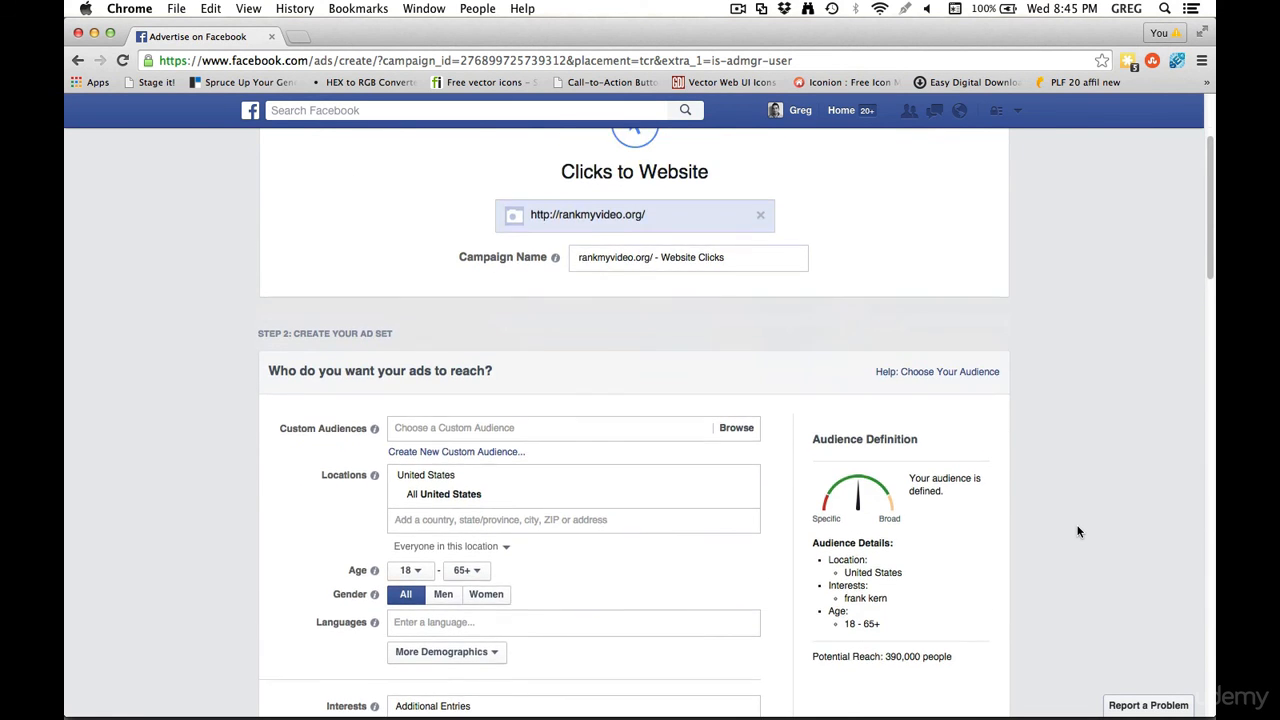